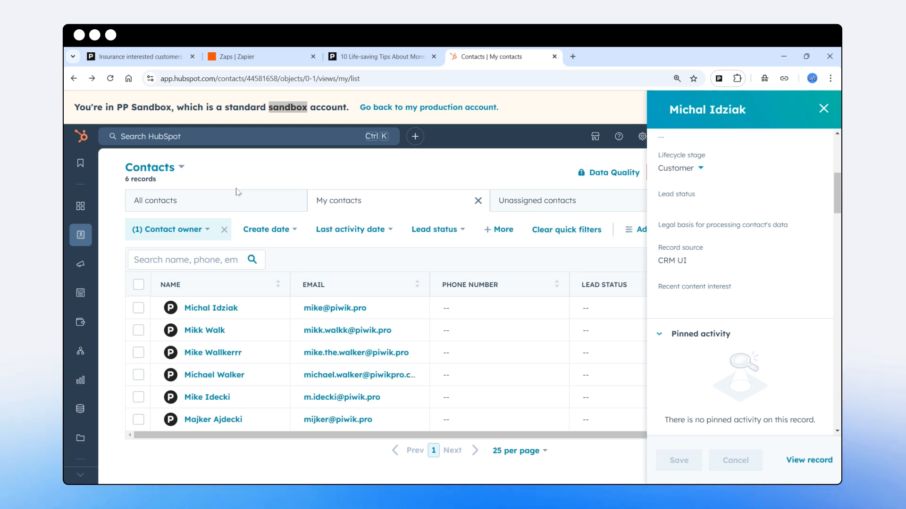
Step: Review the open HubSpot contact's details, including the email, lifecycle stage and the Recent content interest property, against the Piwik PRO audience
mouse_move(83, 356)
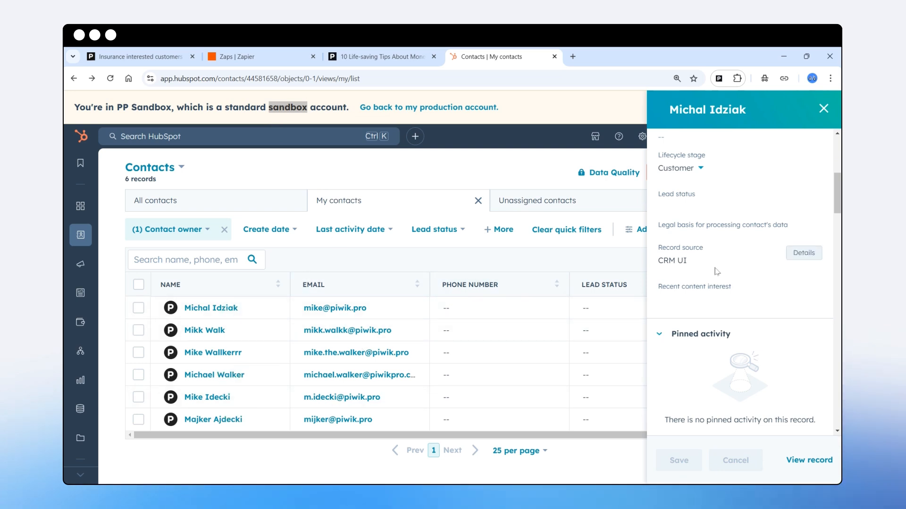
scroll(720, 264, up, 2)
scroll(720, 264, up, 4)
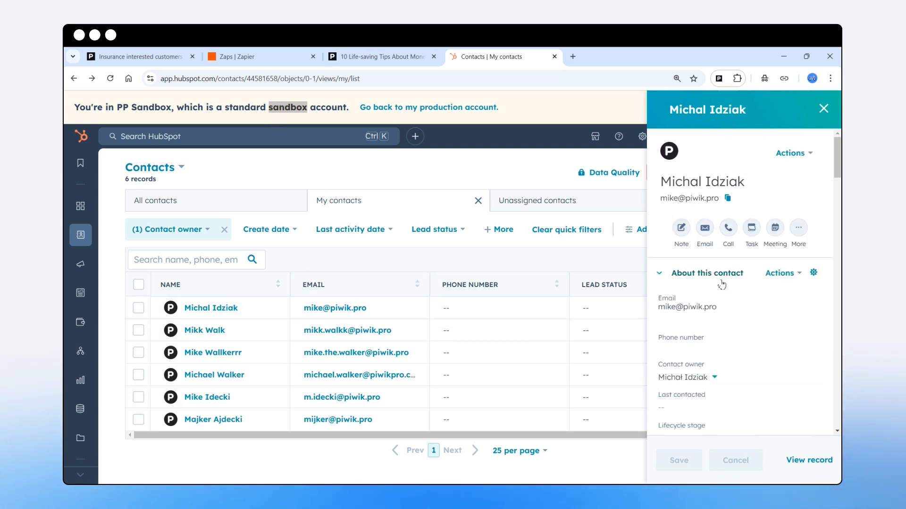
drag(661, 198, 720, 199)
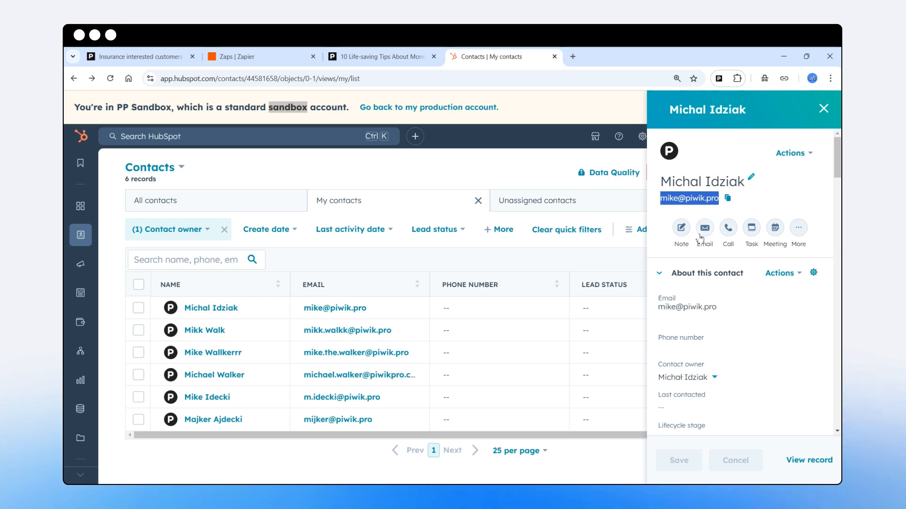
key(ctrl+1)
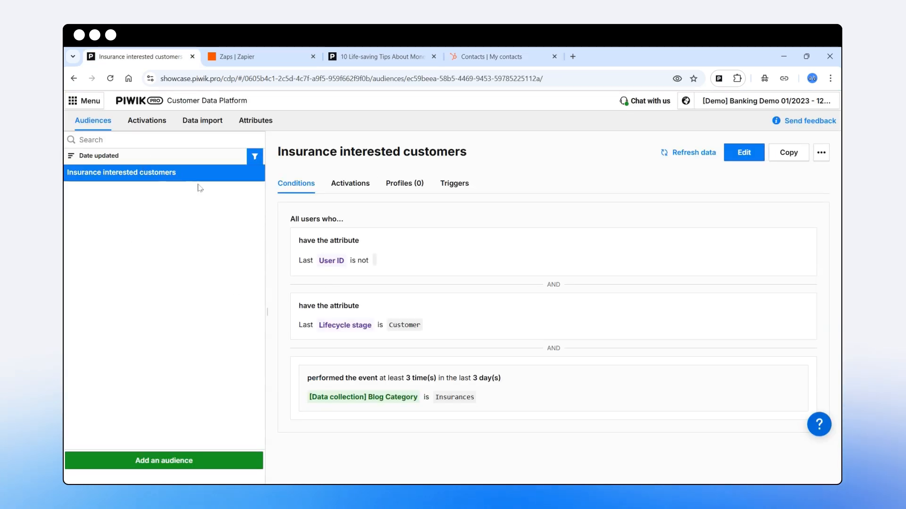
key(ctrl+4)
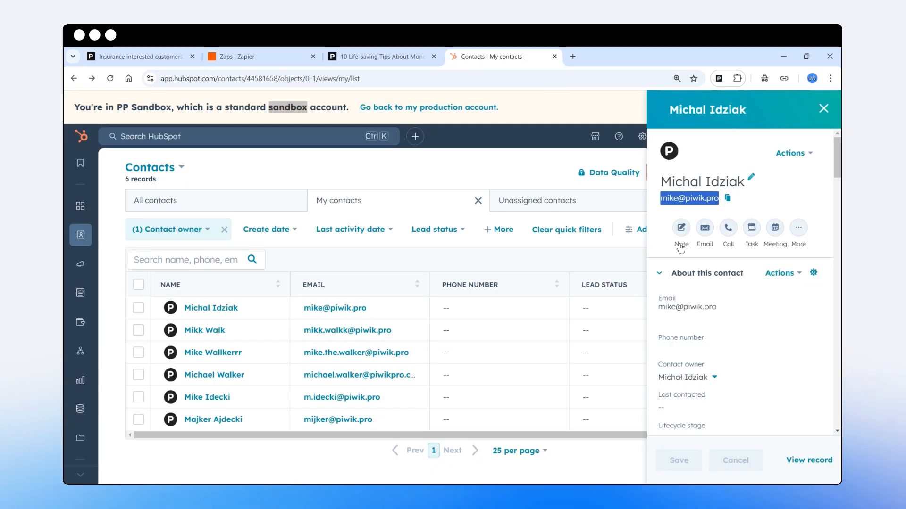
scroll(715, 306, down, 6)
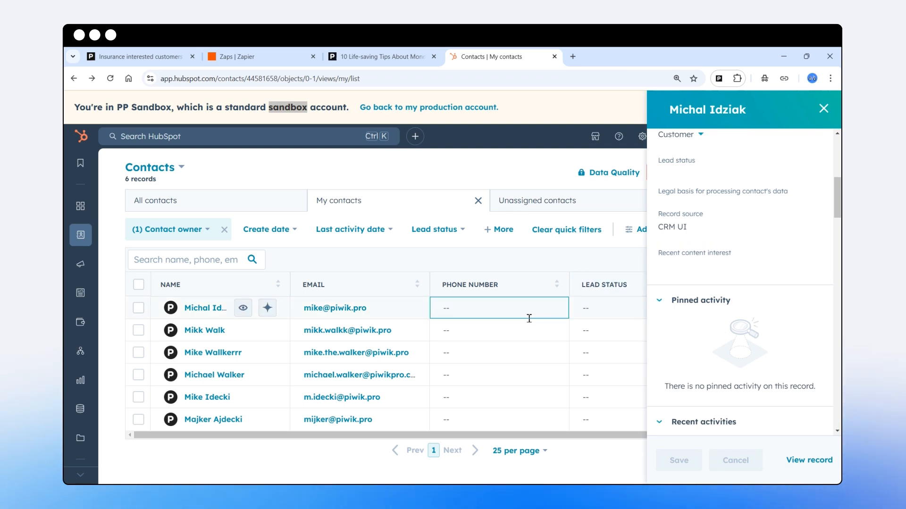
Step: Switch to the Demo Bank site, examine the blog posts' categories and open the Insurances post "10 Life-saving Tips About Money"
click(382, 56)
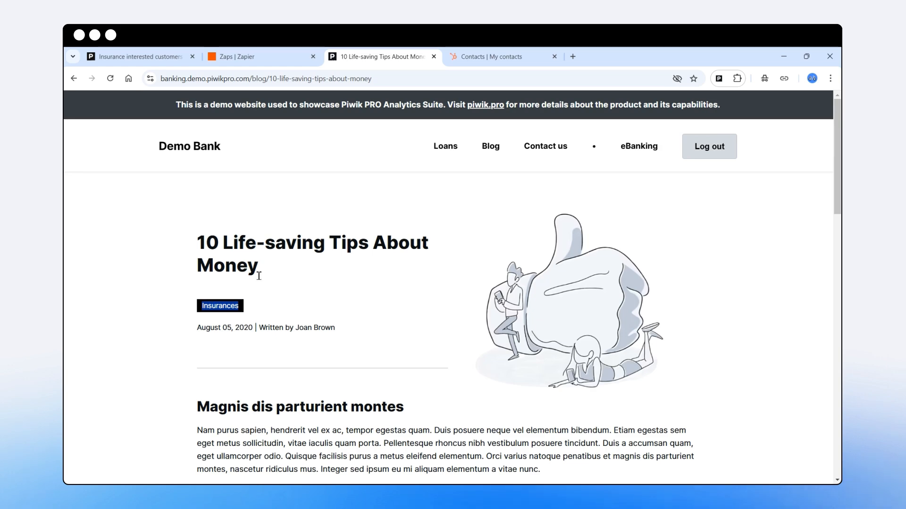
click(490, 147)
scroll(415, 339, down, 2)
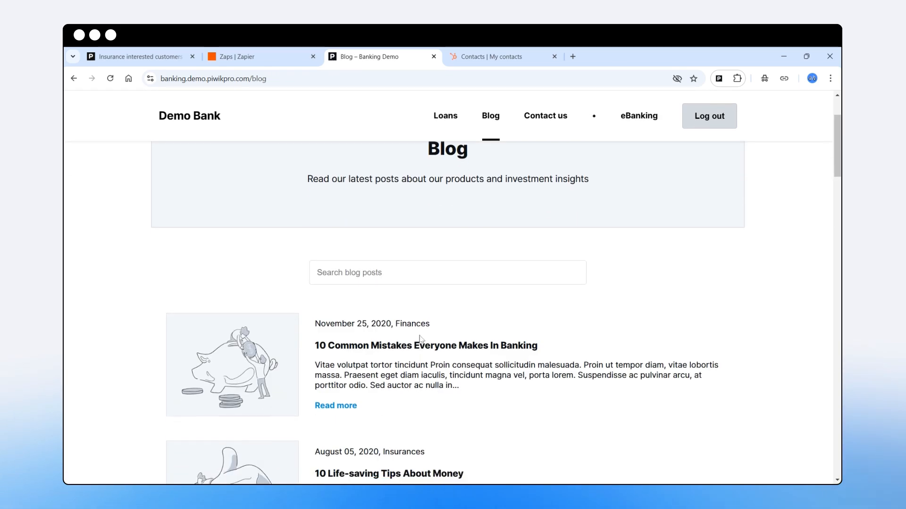
double_click(407, 325)
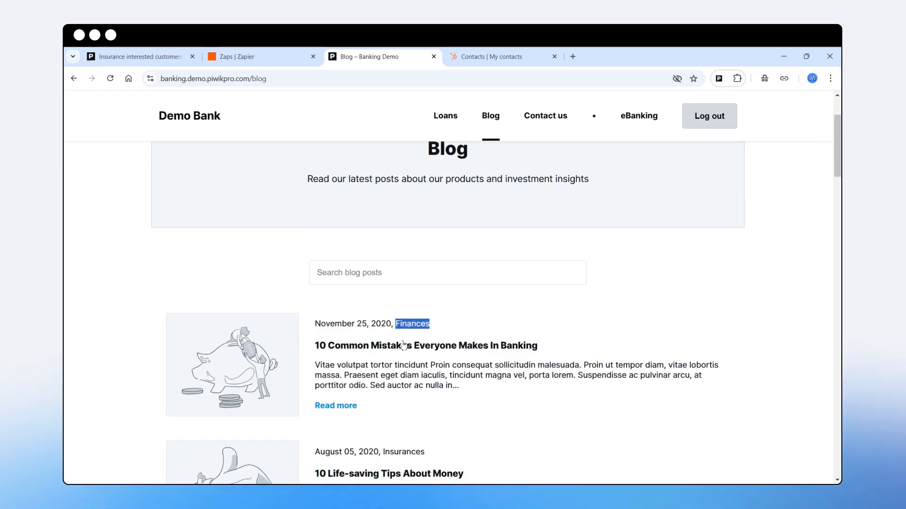
scroll(404, 340, down, 2)
double_click(401, 352)
scroll(399, 363, down, 2)
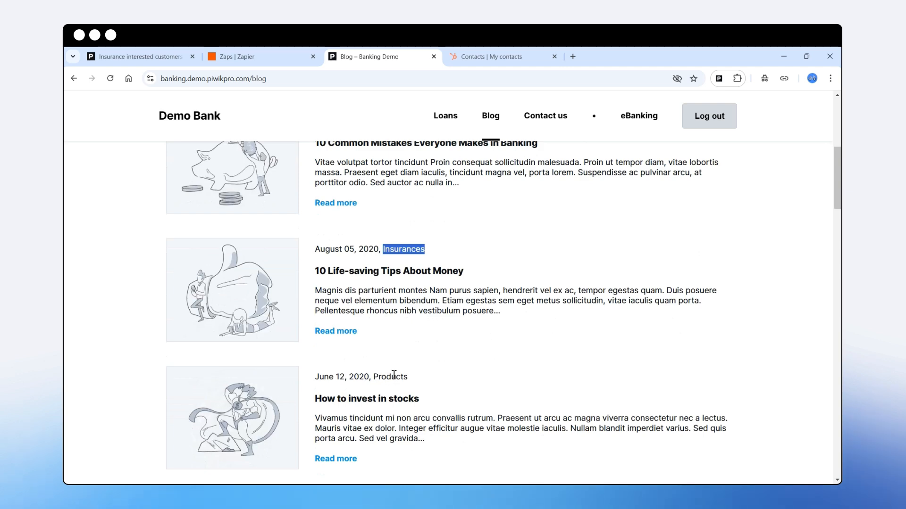
scroll(387, 363, up, 2)
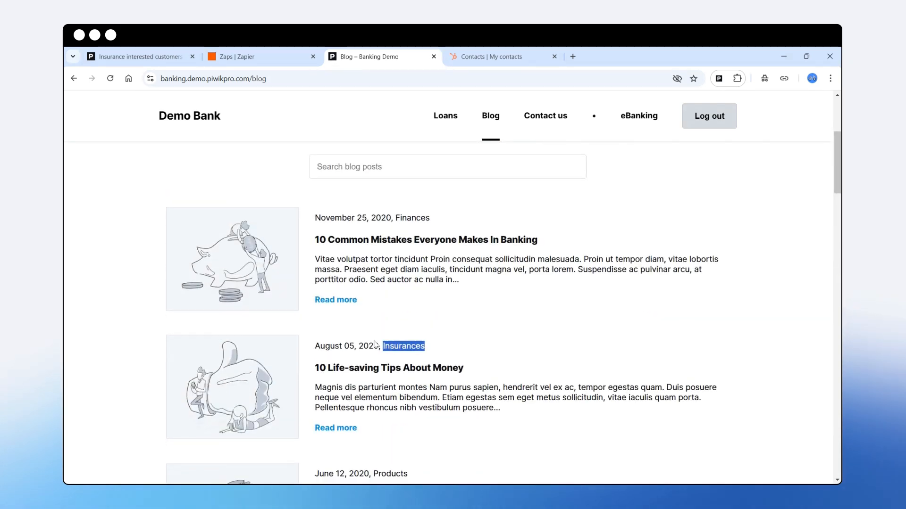
click(376, 345)
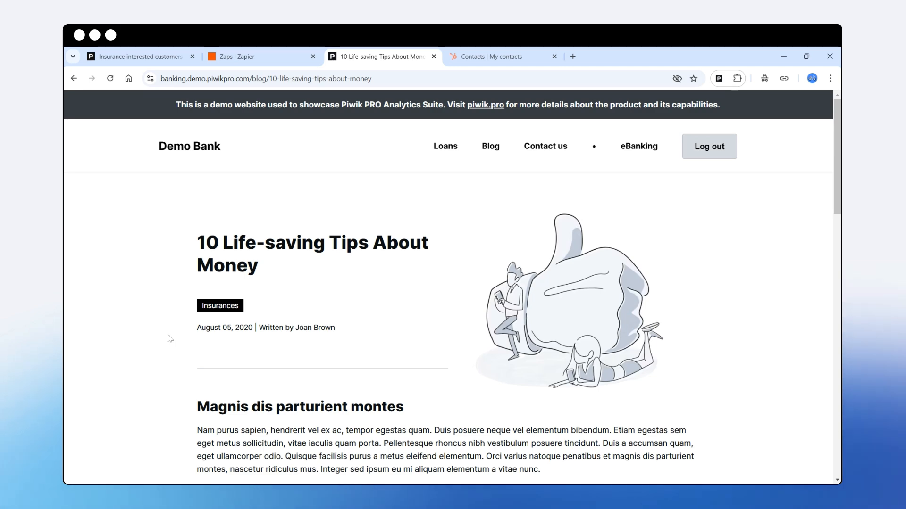
Step: View the logged-in customer's eBanking page, and return to the blog's post list
click(638, 146)
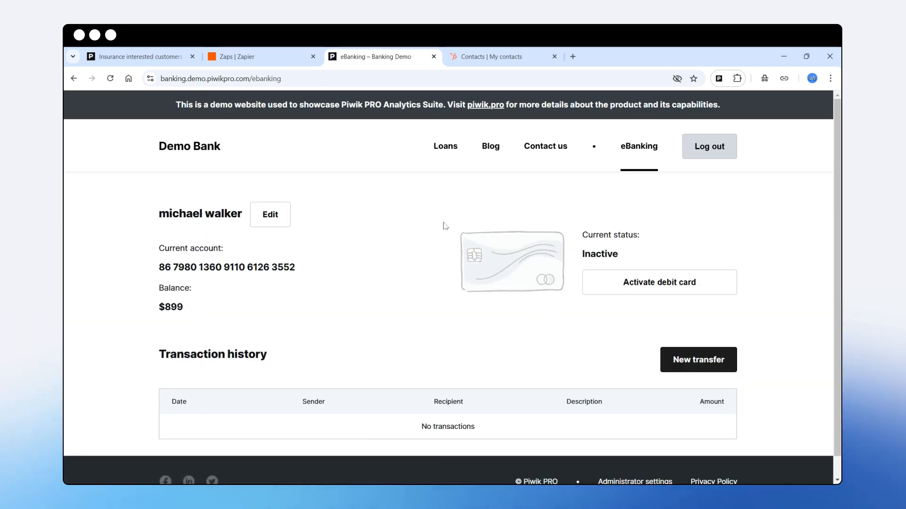
click(491, 147)
scroll(386, 373, down, 4)
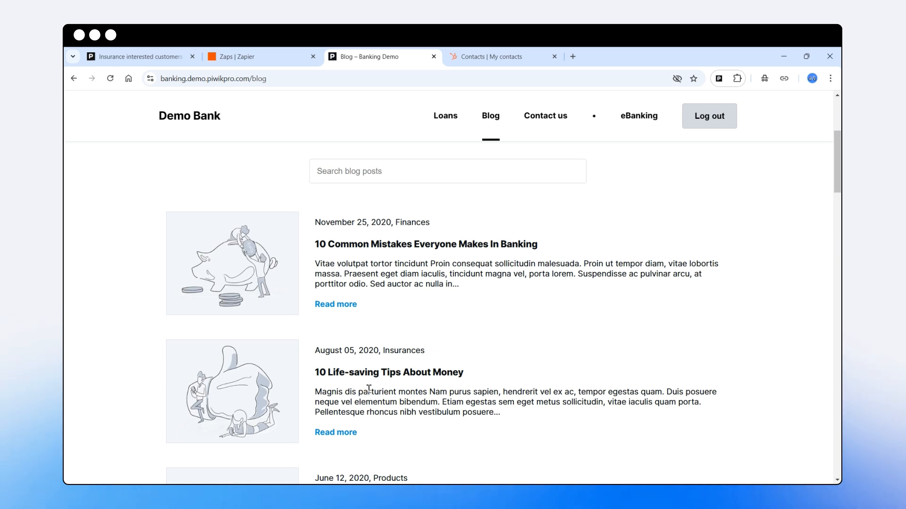
Step: Switch to Piwik PRO, open the "Insurance interested customers" audience for editing and review its User ID condition
click(96, 58)
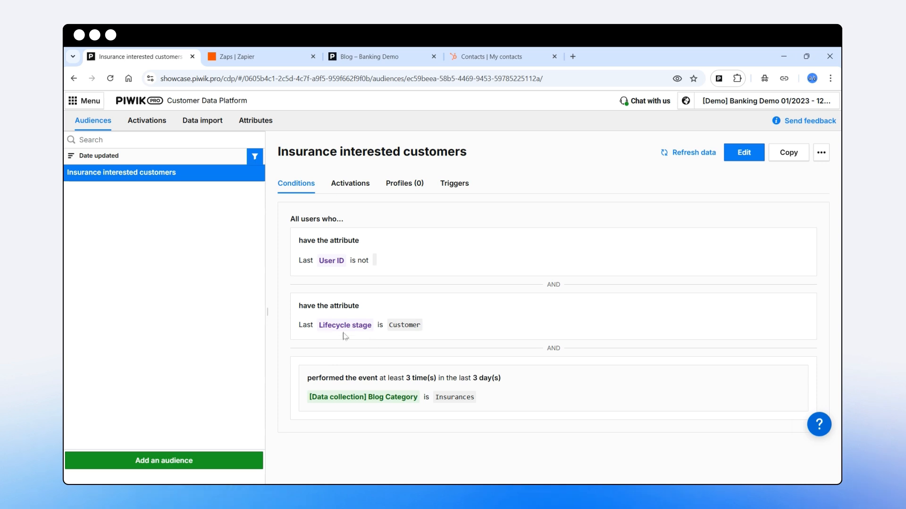
drag(296, 262, 377, 261)
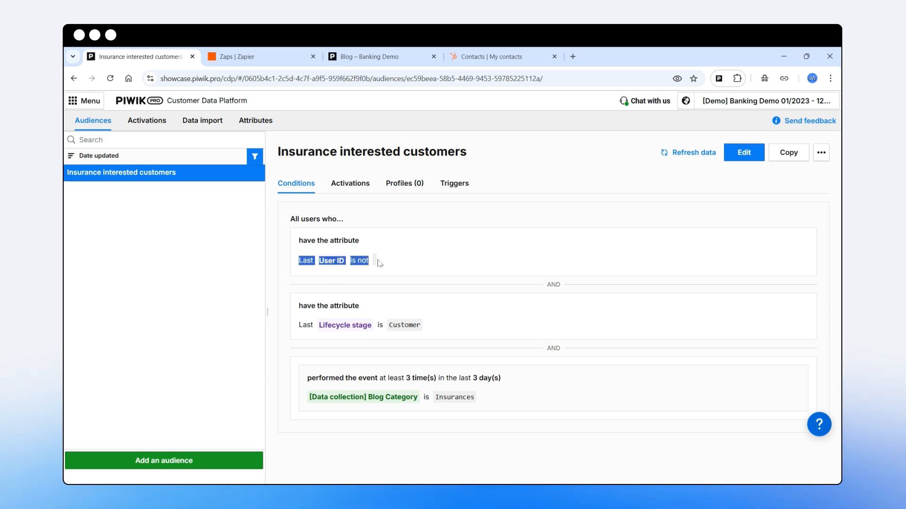
click(380, 289)
click(744, 152)
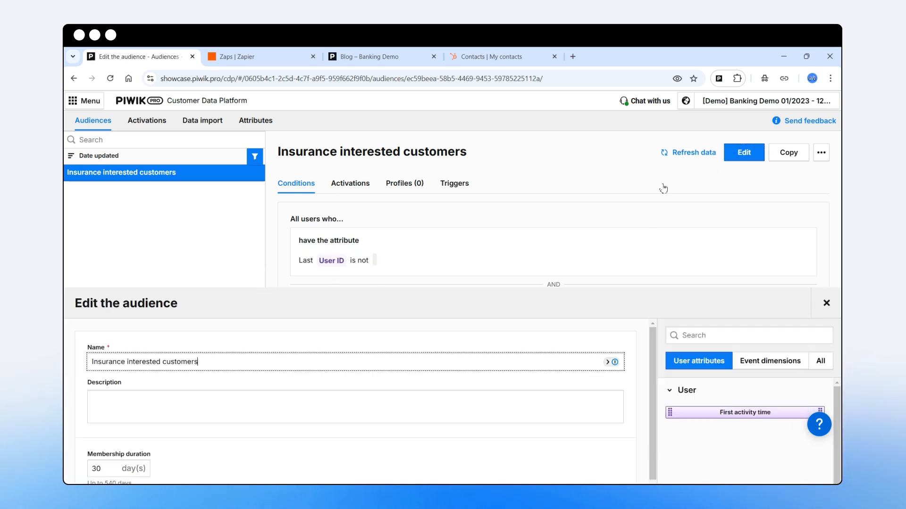
scroll(250, 359, down, 3)
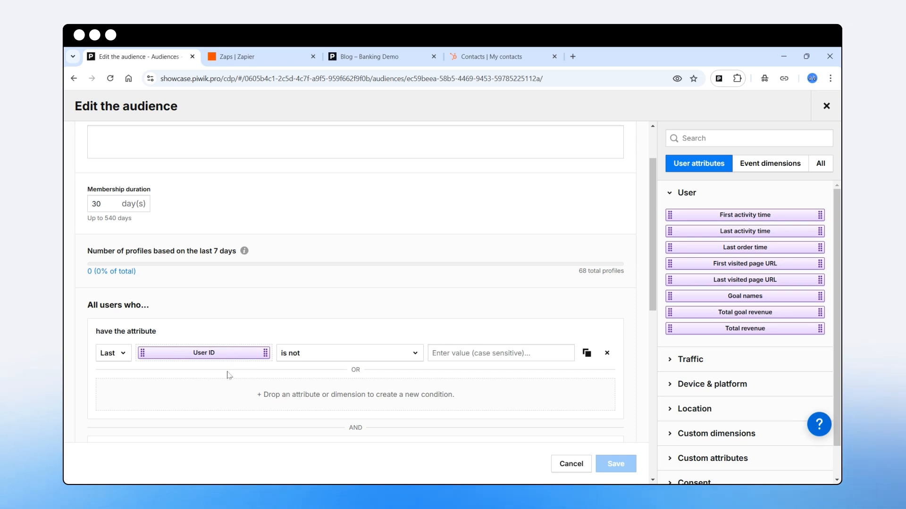
scroll(231, 367, down, 2)
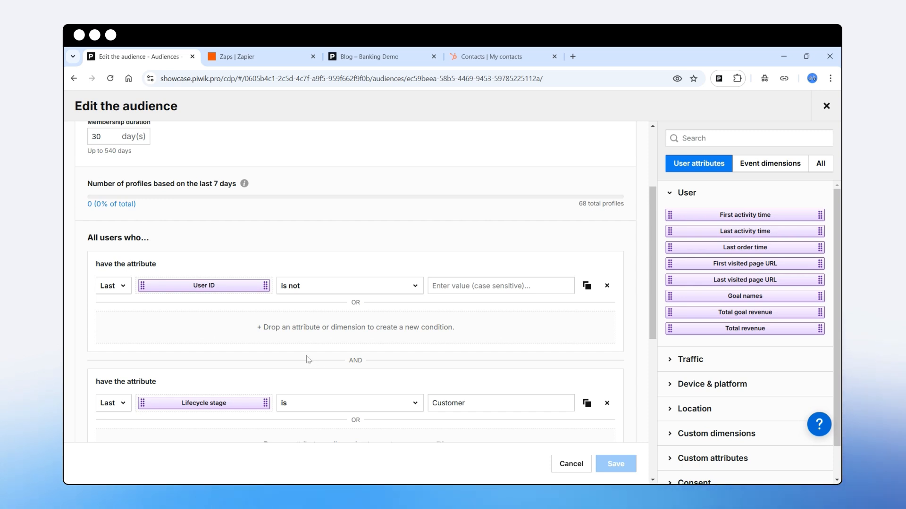
scroll(309, 360, down, 2)
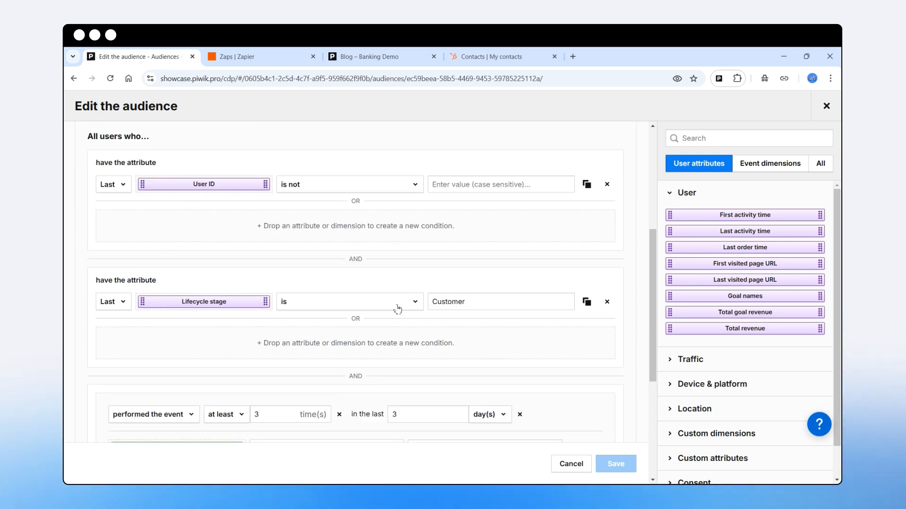
Step: Compare the audience's Lifecycle stage condition with the lifecycle stage on the HubSpot contact record
drag(466, 304, 413, 342)
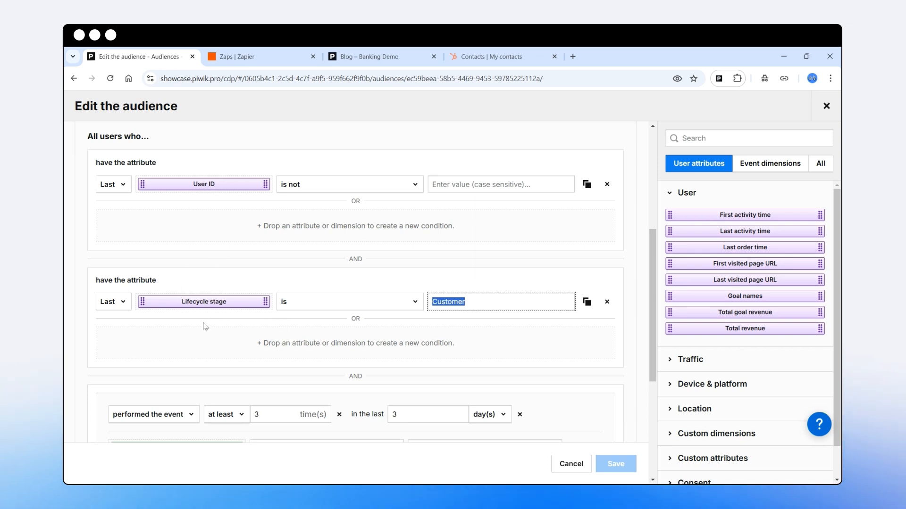
click(484, 64)
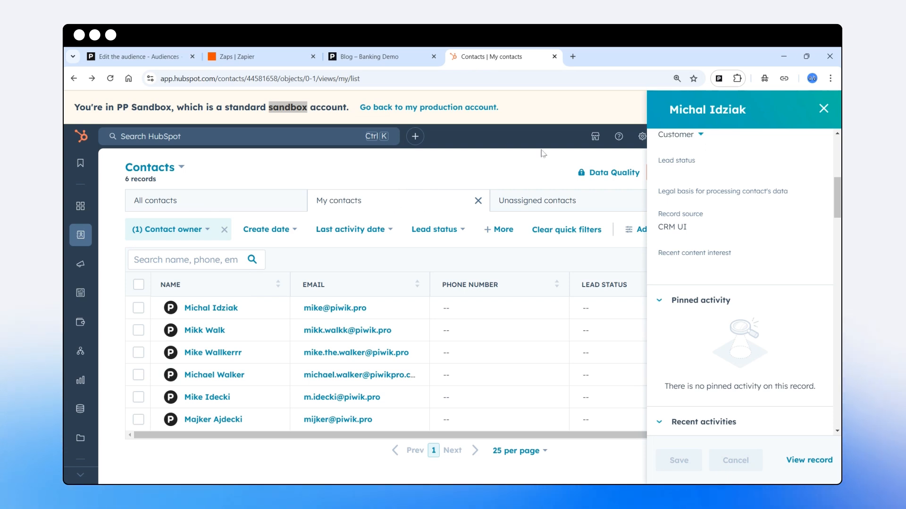
click(157, 61)
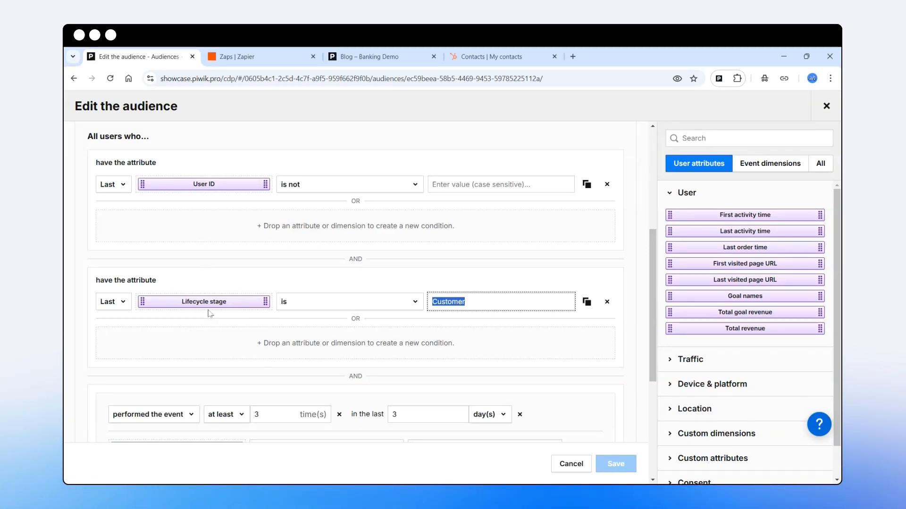
click(473, 60)
mouse_move(234, 304)
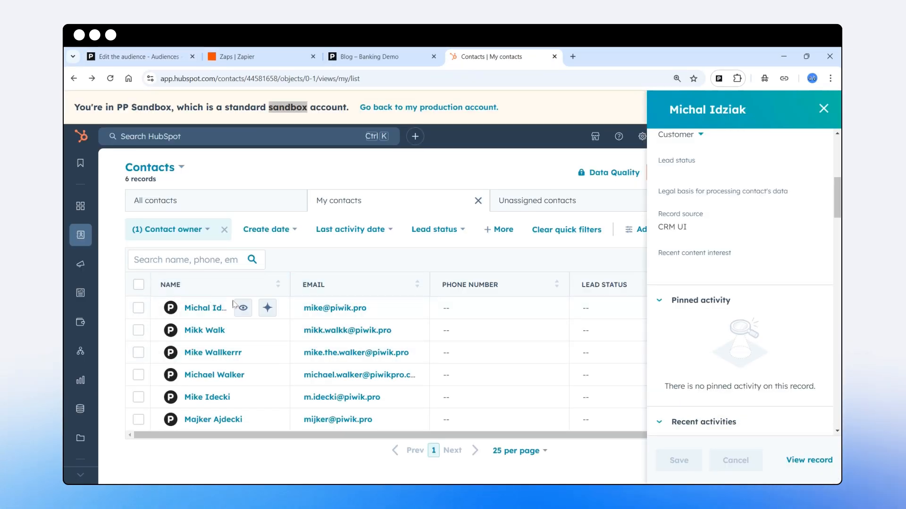
click(161, 57)
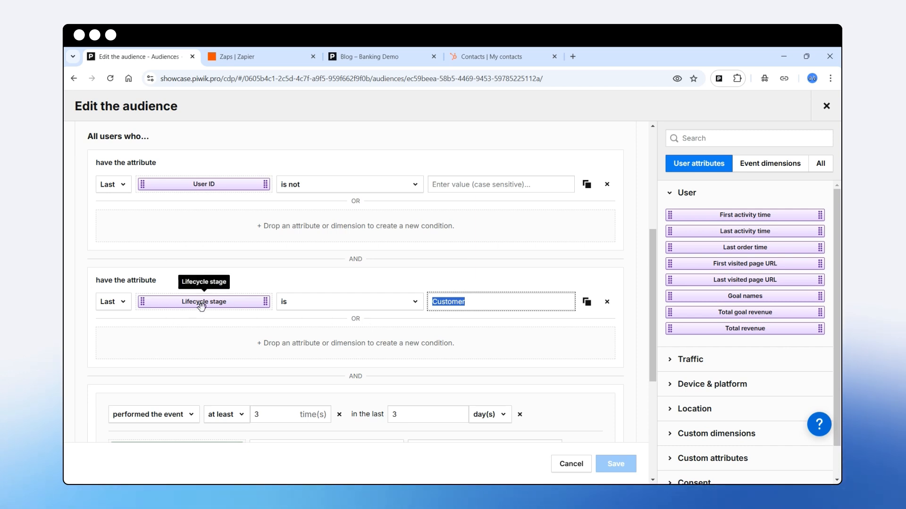
Step: Set the Insurances Blog Category event's frequency operator to "at least" and save the audience's conditions
scroll(286, 330, down, 3)
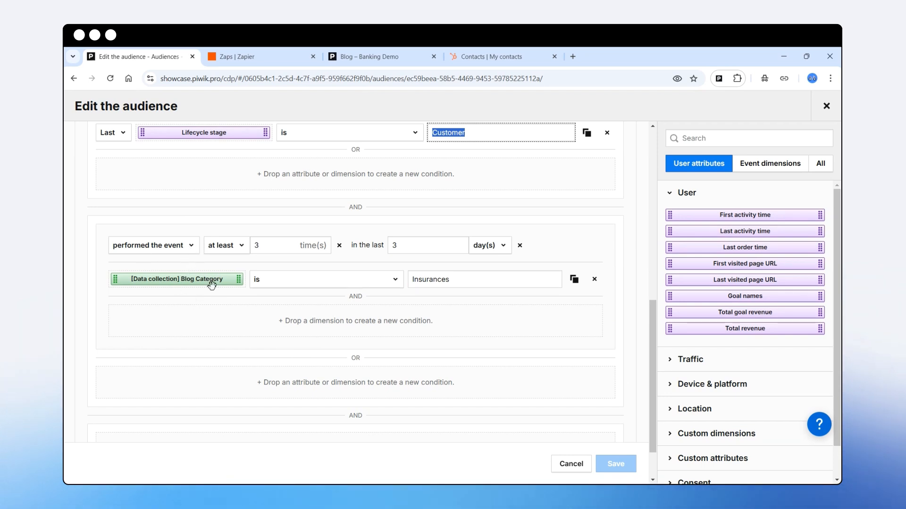
click(420, 285)
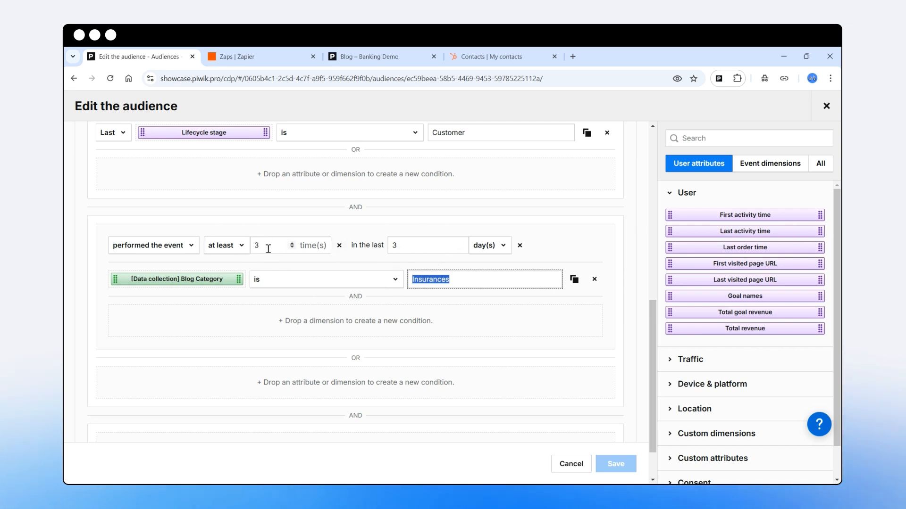
click(460, 244)
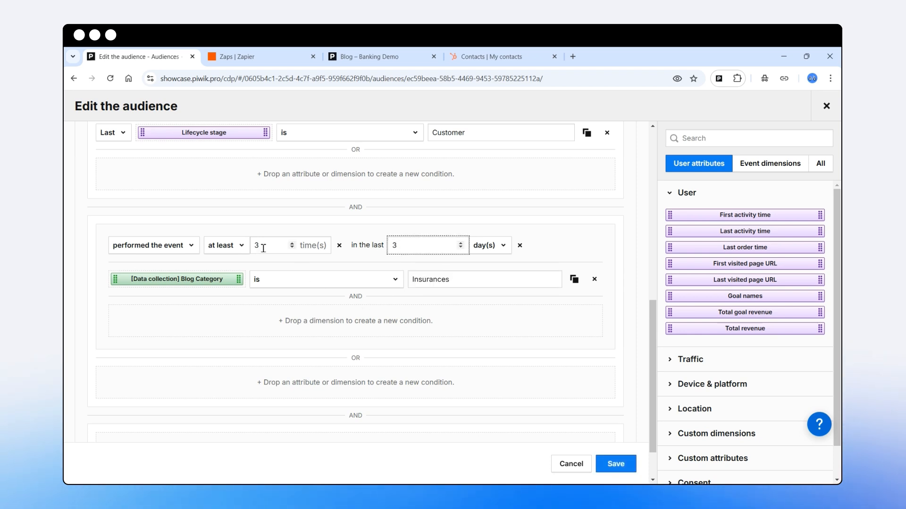
click(240, 250)
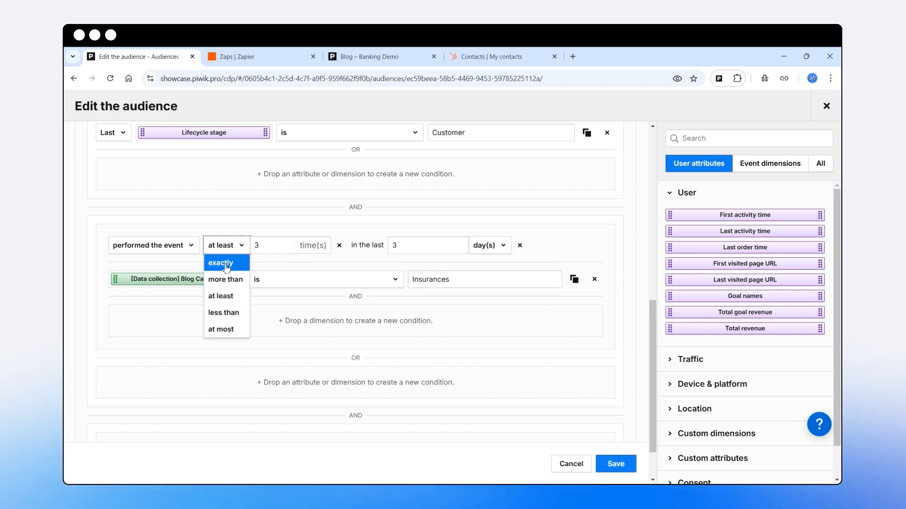
click(225, 296)
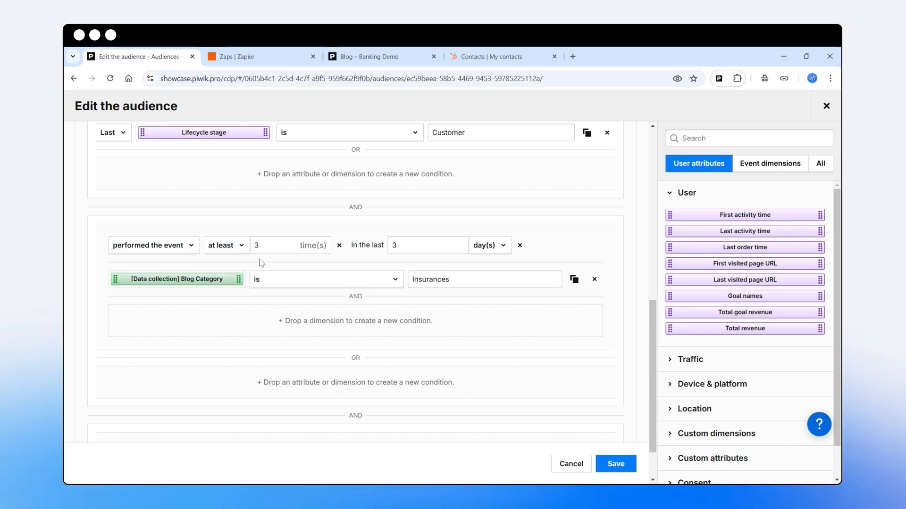
click(615, 464)
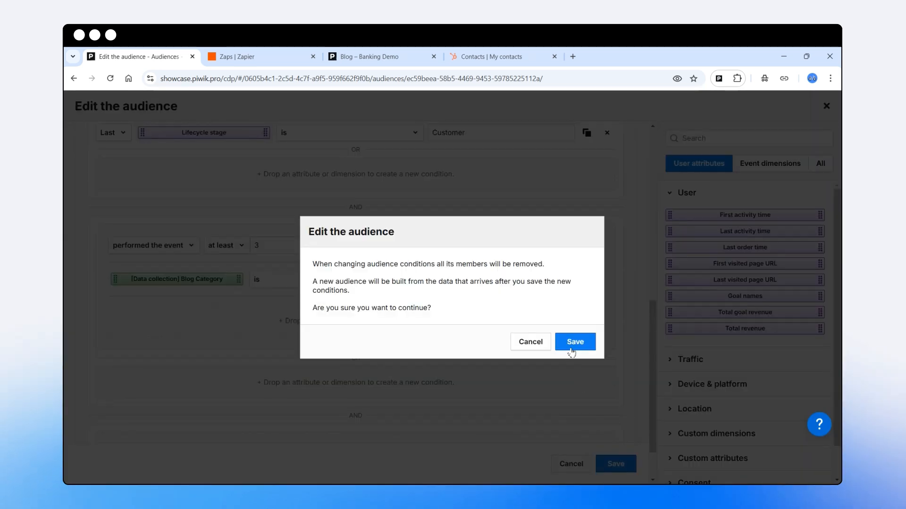
click(572, 346)
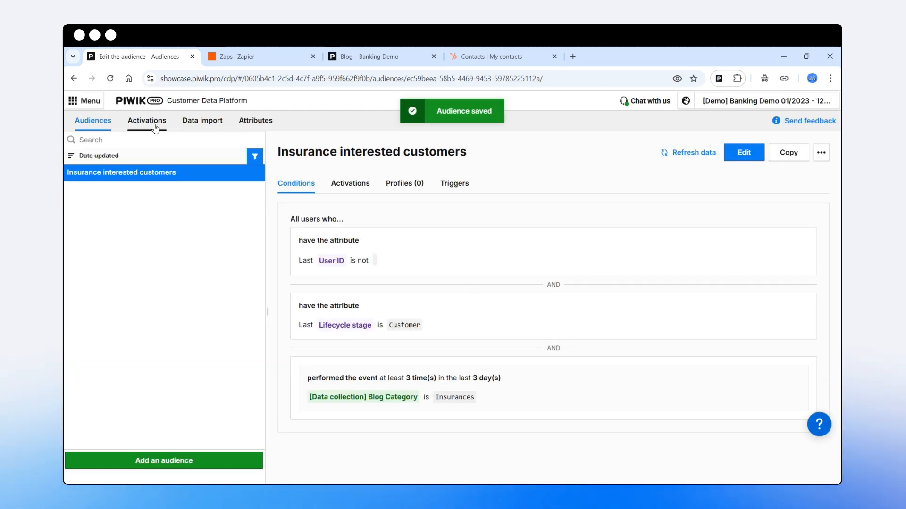
Step: Start creating a new activation in the Customer Data Platform and select Zapier as the automation tool template
click(155, 123)
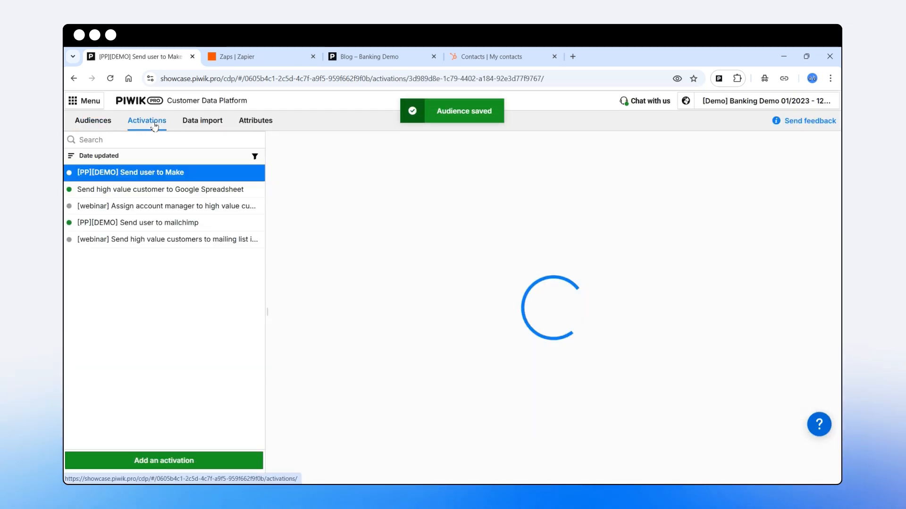
click(196, 461)
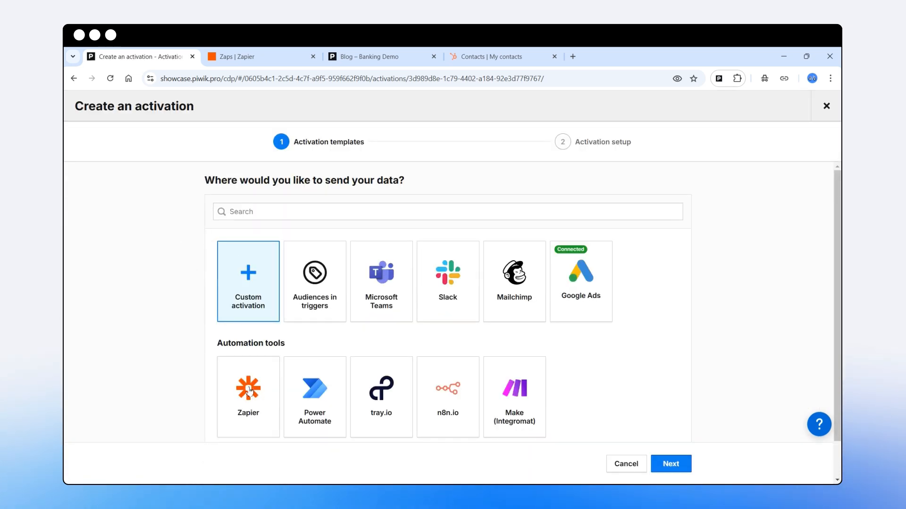
click(249, 391)
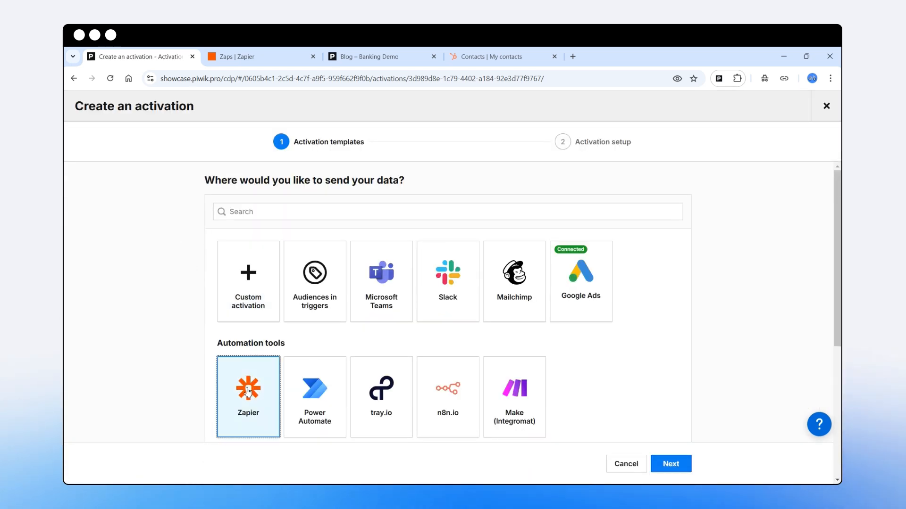
Step: Name the Zapier activation "Insurances interest - HS property update" and run it when a user joins the "Insurance interested customers" audience
click(679, 466)
click(187, 192)
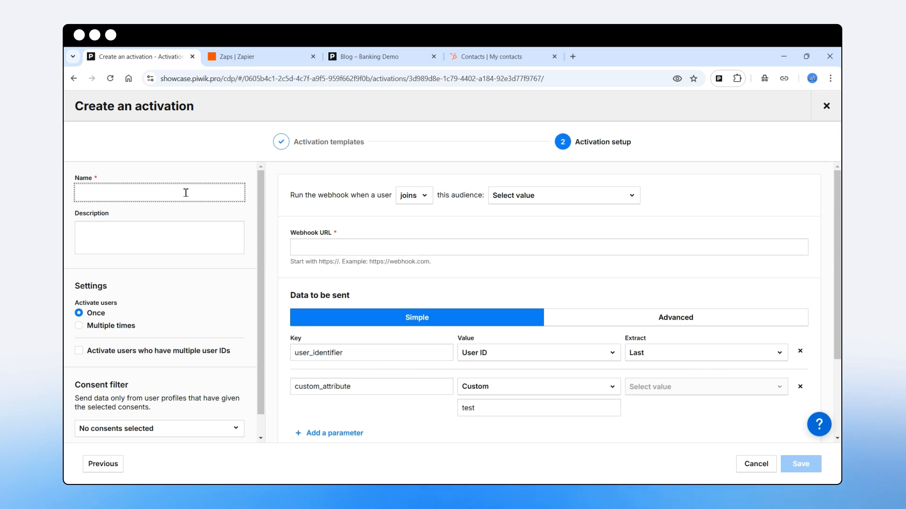
text(Insurances interest - HS property update)
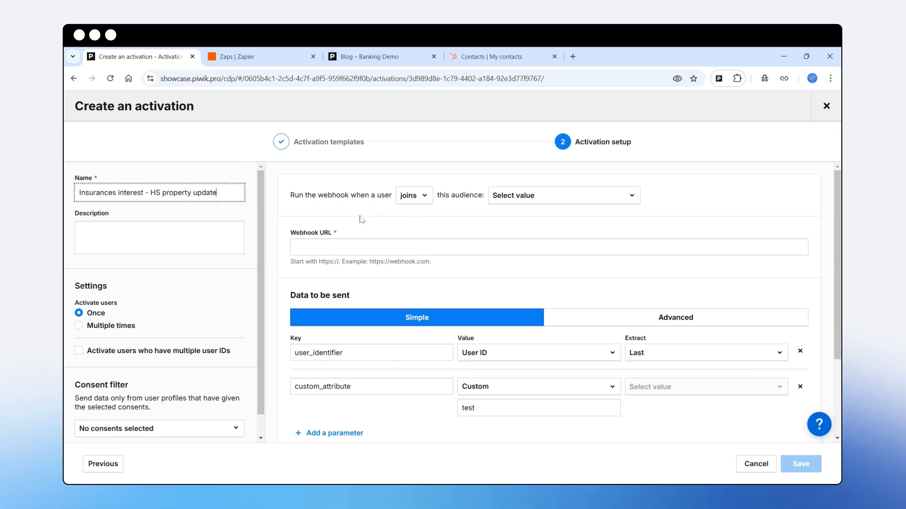
click(559, 195)
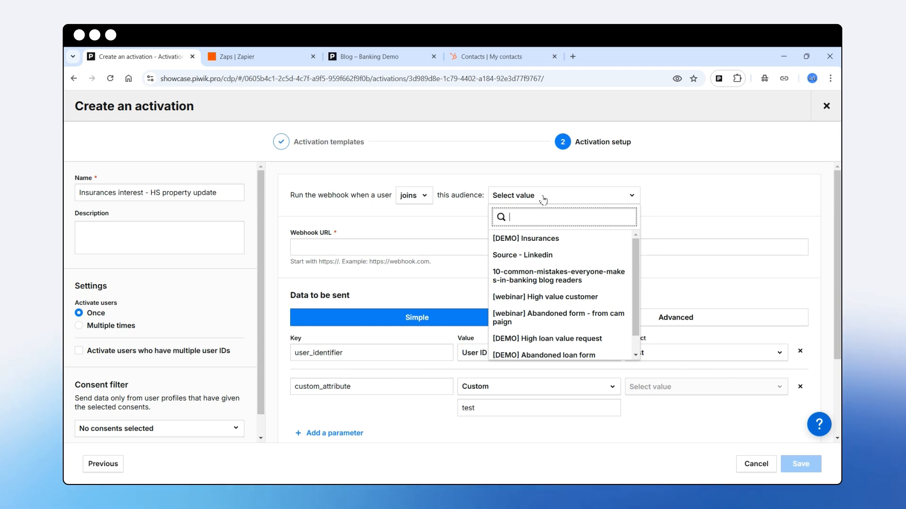
scroll(560, 278, down, 1)
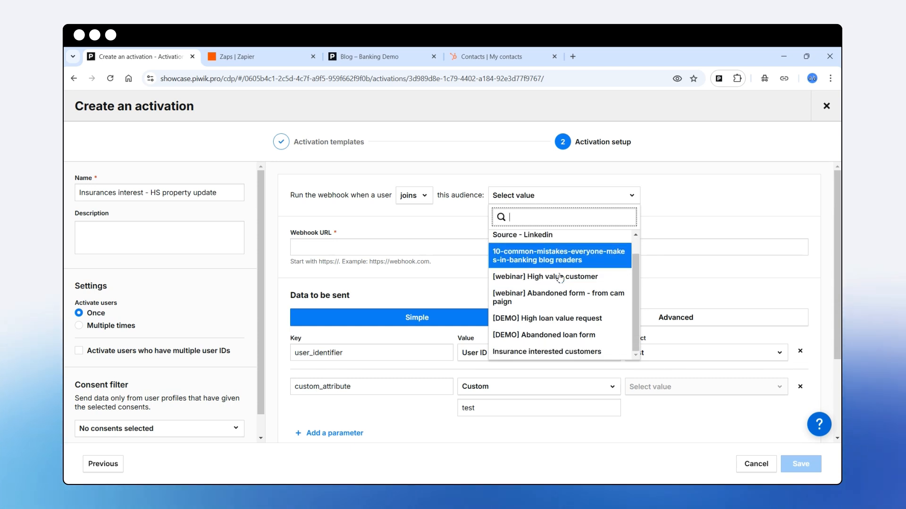
click(537, 351)
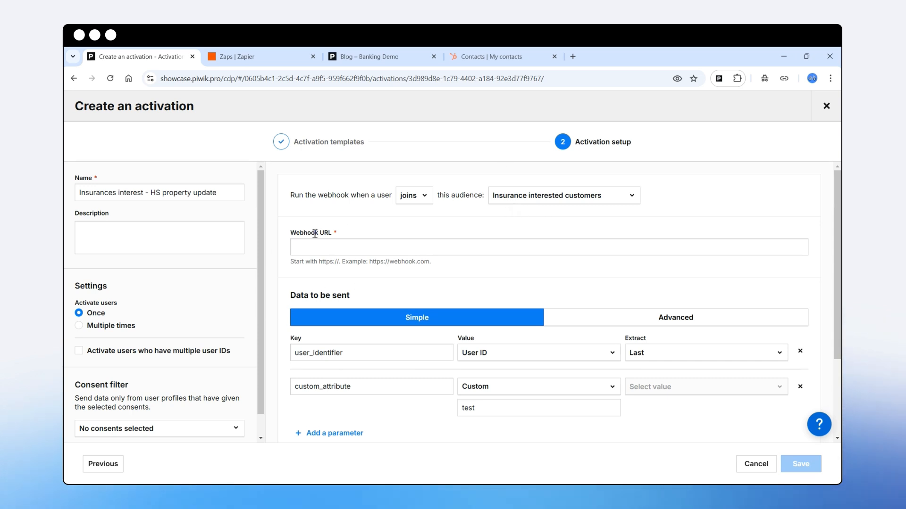
Step: Switch to Zapier, create a new Zap and name it "Property update in HS via CDP"
click(259, 59)
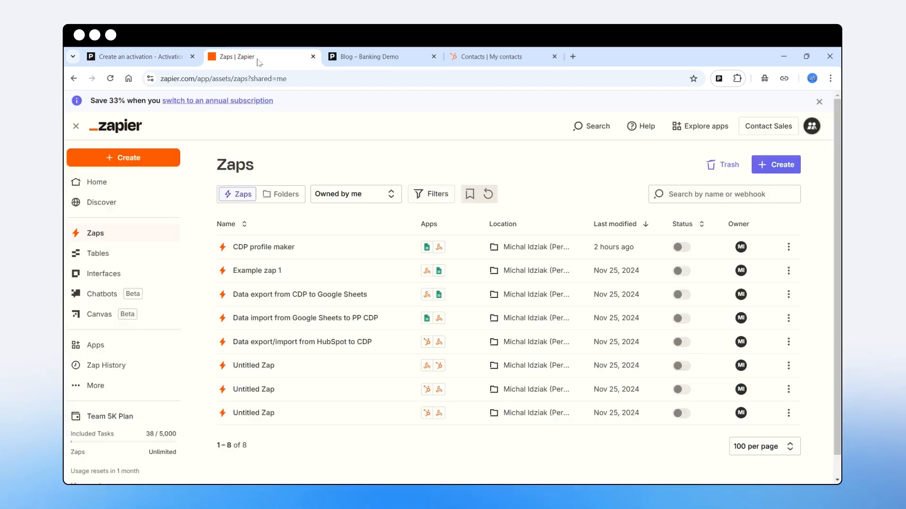
click(133, 161)
click(127, 196)
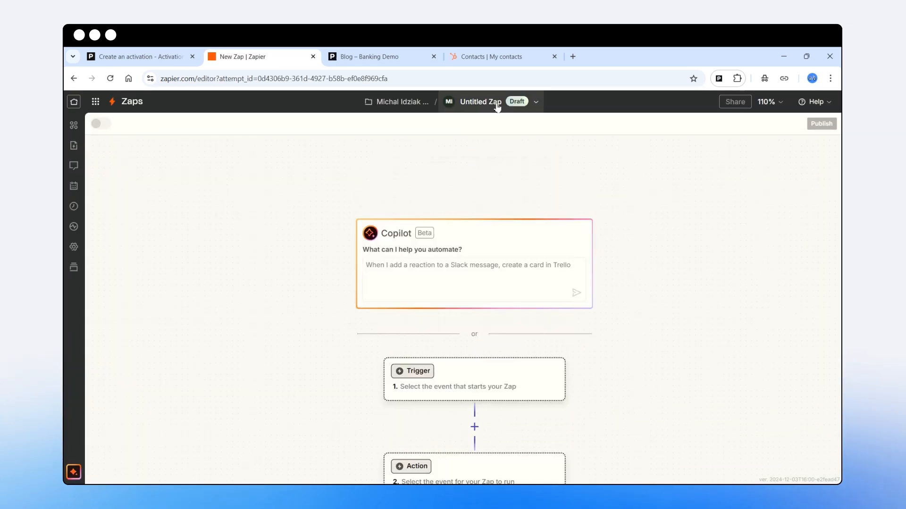
click(498, 103)
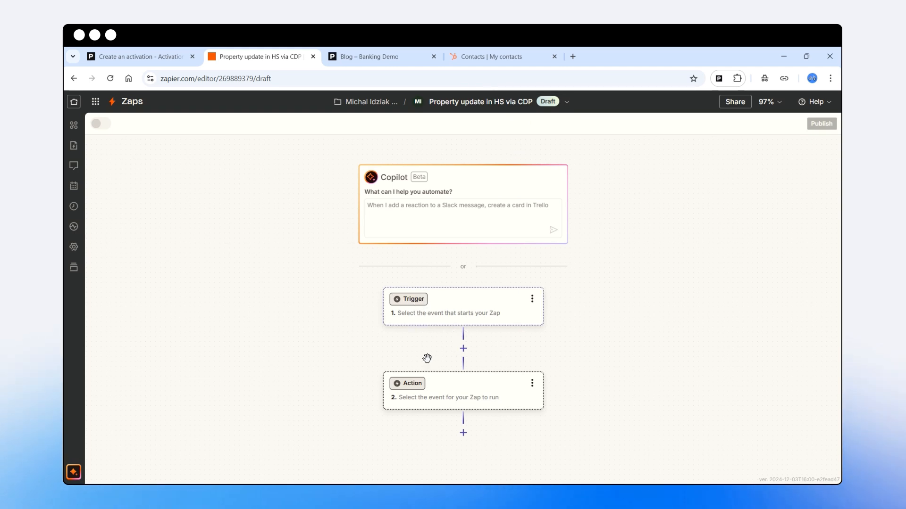
Step: Set the Zap's trigger to Webhooks by Zapier with the Catch Hook event, leaving the child key empty, and continue to its test stage
click(417, 305)
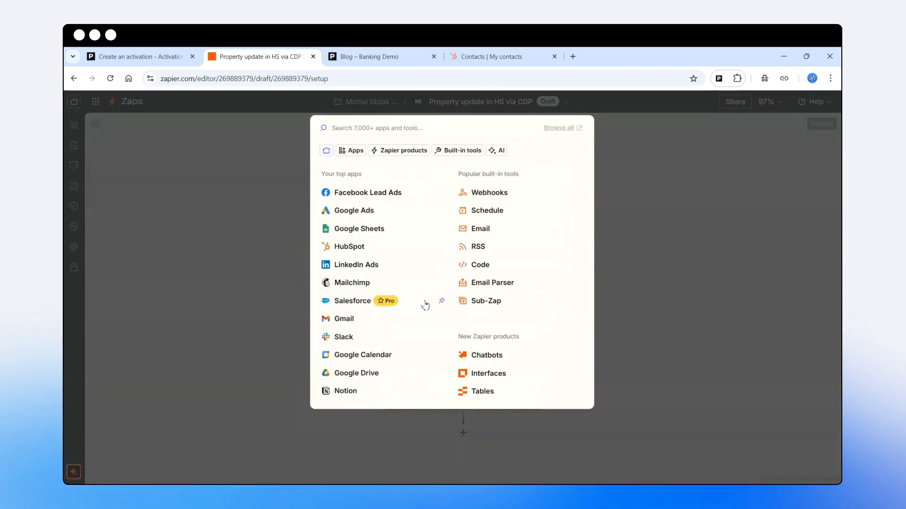
click(482, 194)
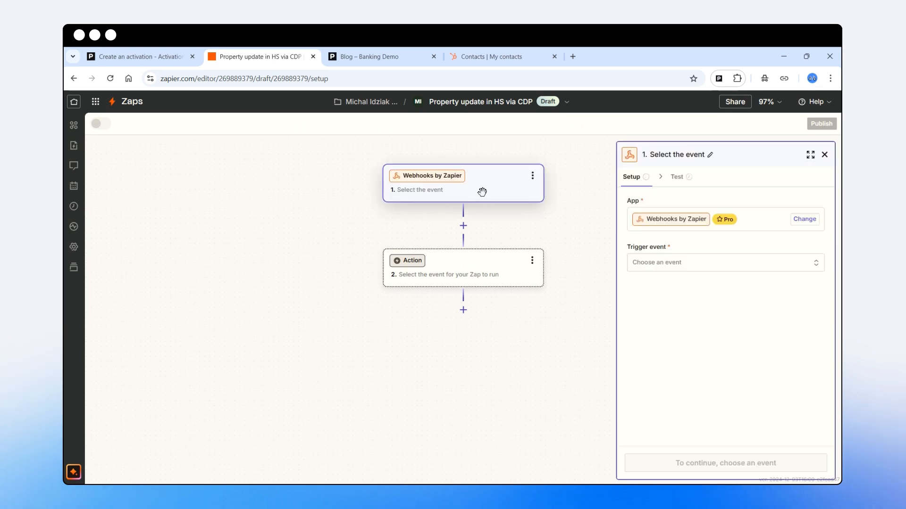
click(667, 263)
click(460, 304)
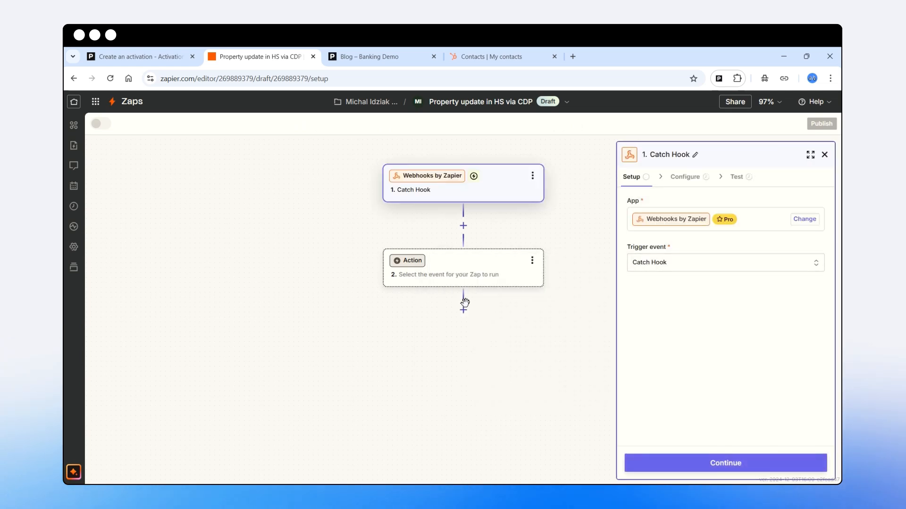
click(746, 467)
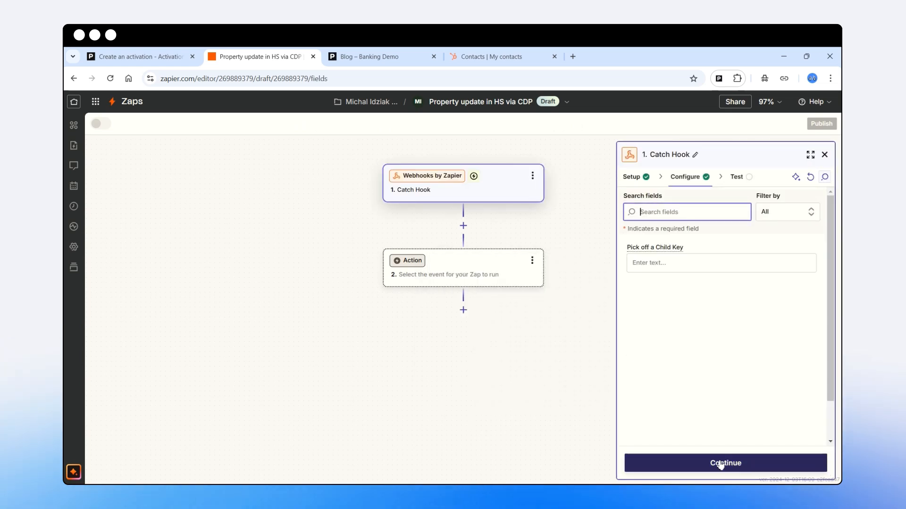
click(724, 463)
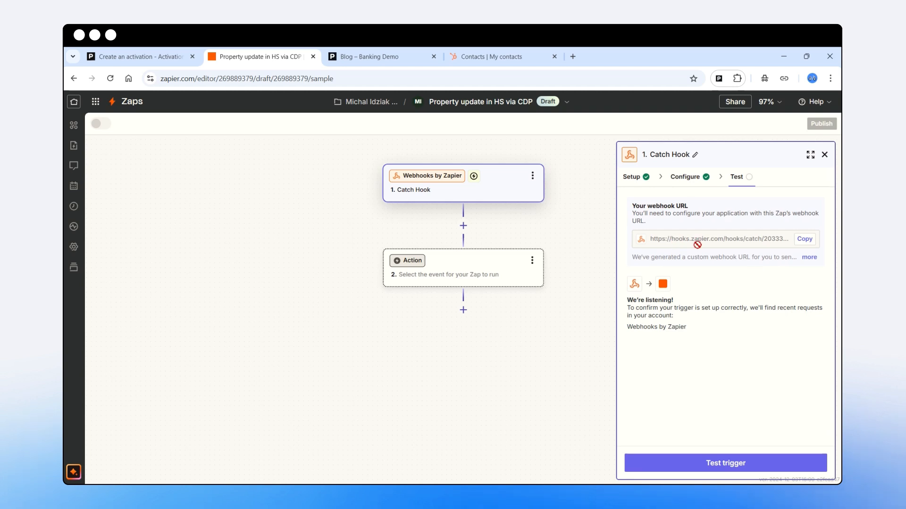
Step: Copy the Zap's webhook URL and paste it as the webhook URL of the Piwik PRO activation
click(805, 240)
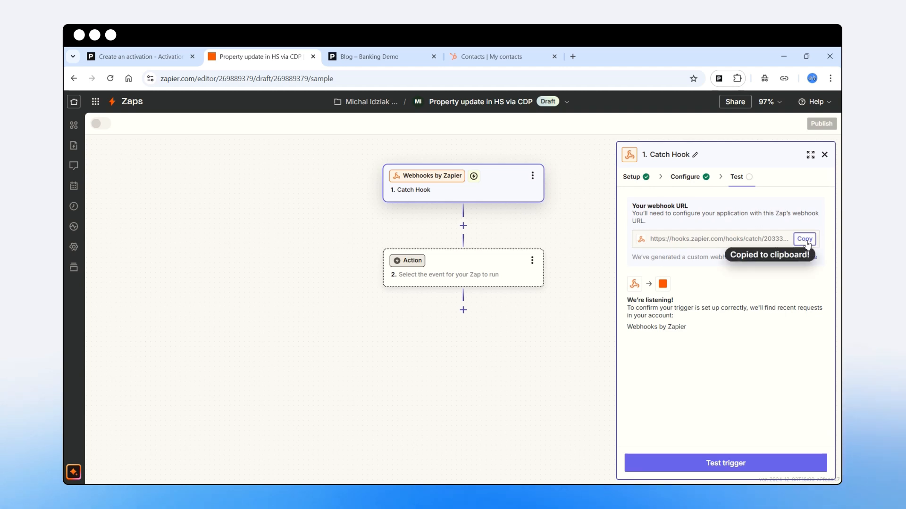
click(175, 57)
click(334, 248)
right_click(333, 248)
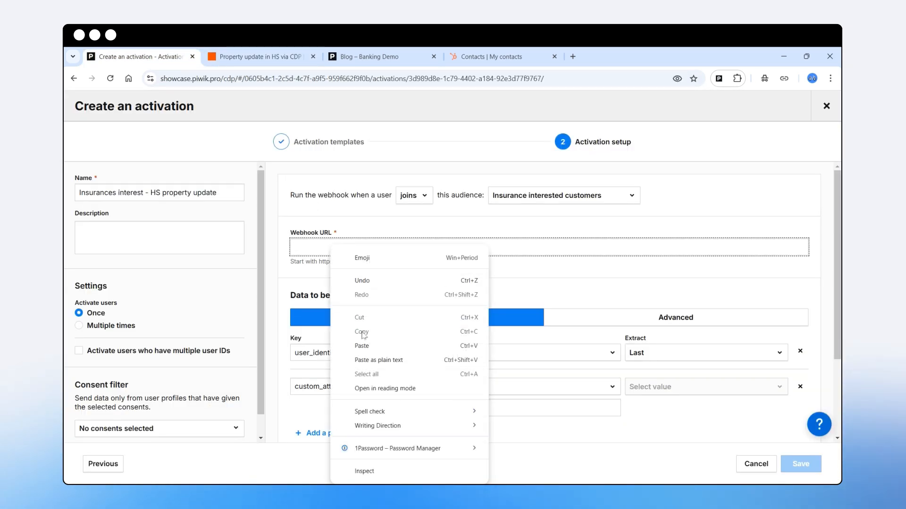
click(364, 337)
Step: Change the user_identifier parameter's value to Custom and enter the example e-mail address
scroll(417, 273, down, 1)
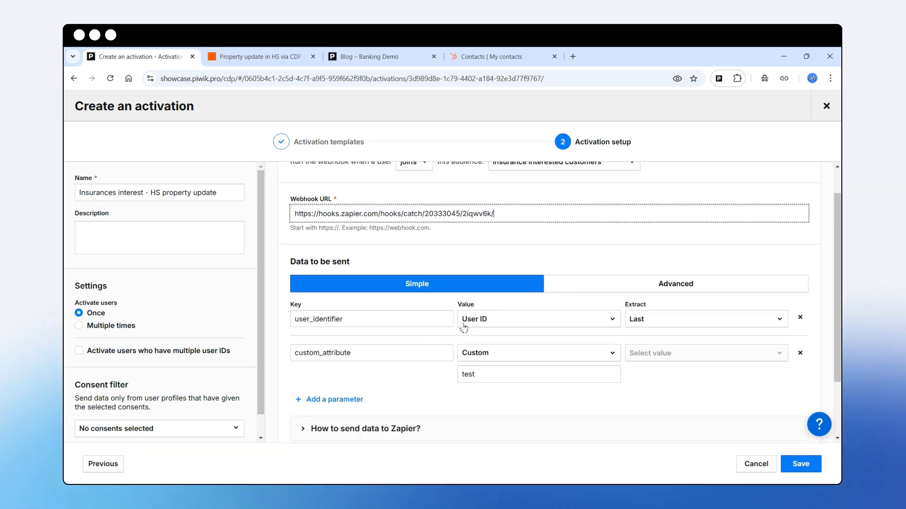
click(485, 318)
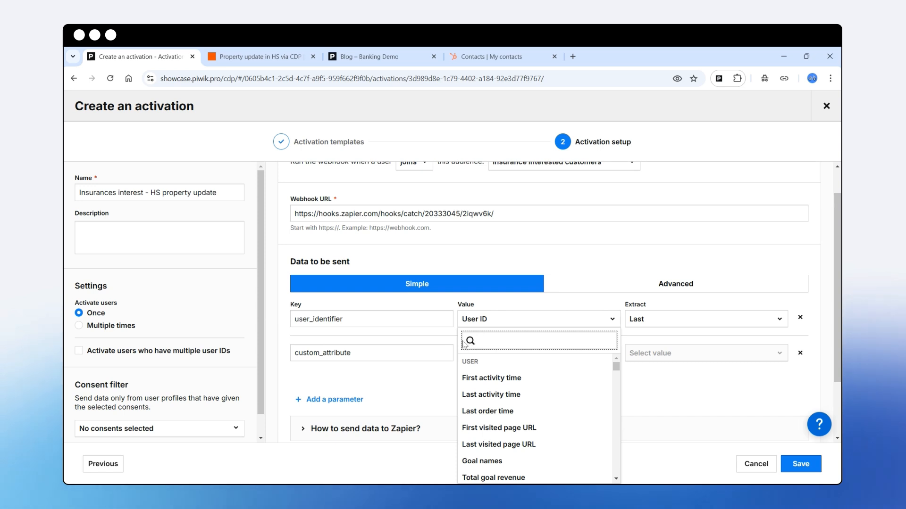
text(custom)
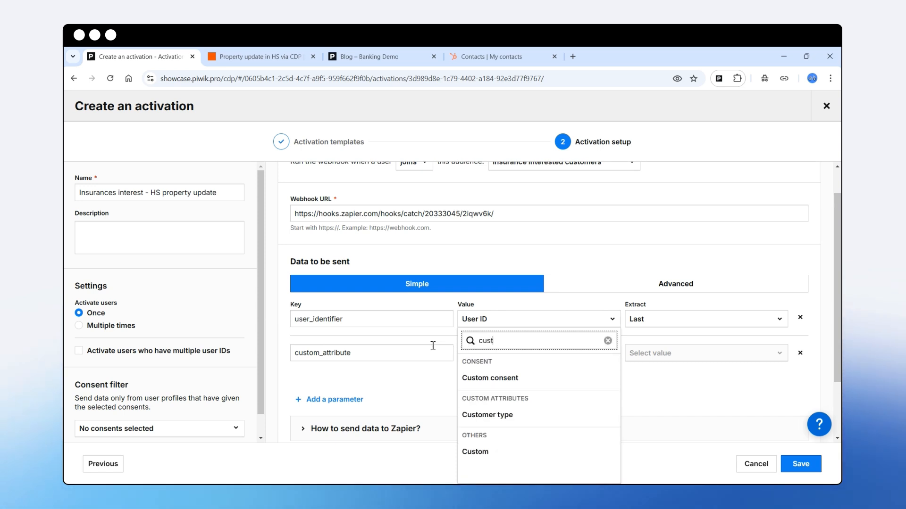
click(488, 451)
click(474, 340)
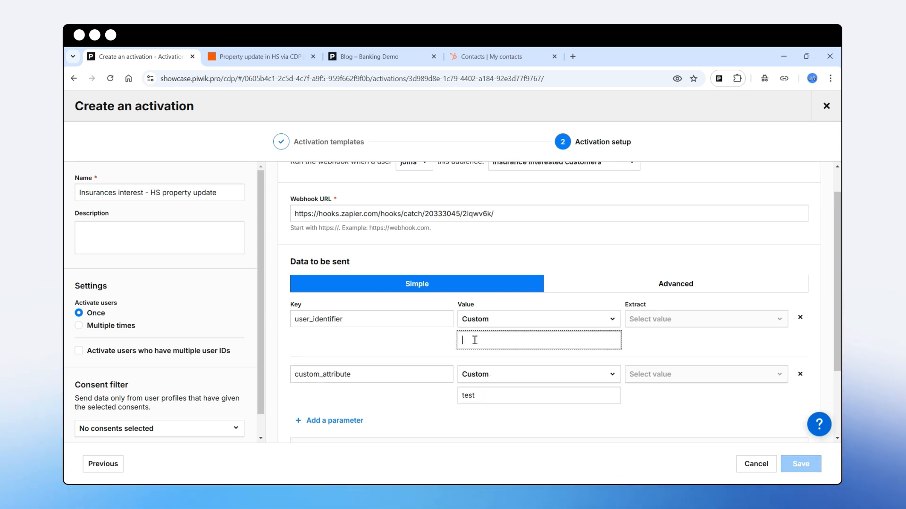
text(example@piwik.pro)
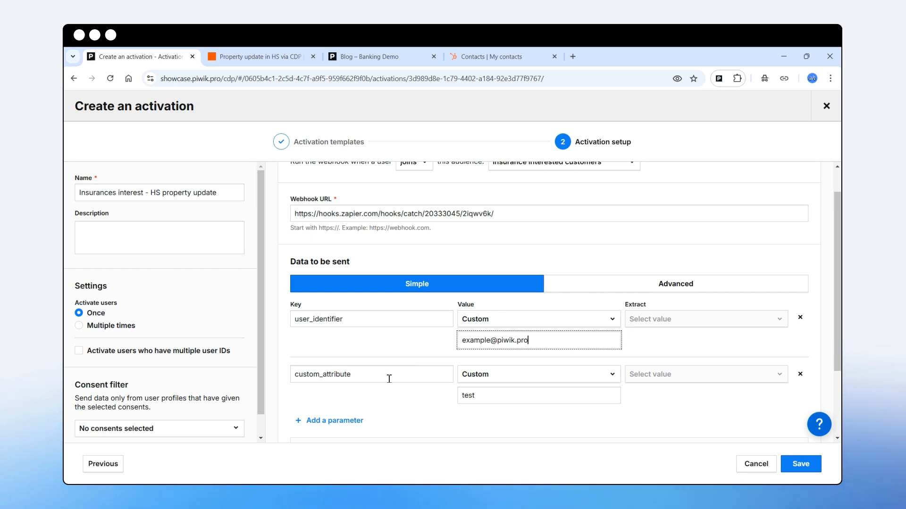
Step: Rename the custom_attribute key to recent_content_interest and set its custom value to "Insurances"
drag(360, 378, 230, 376)
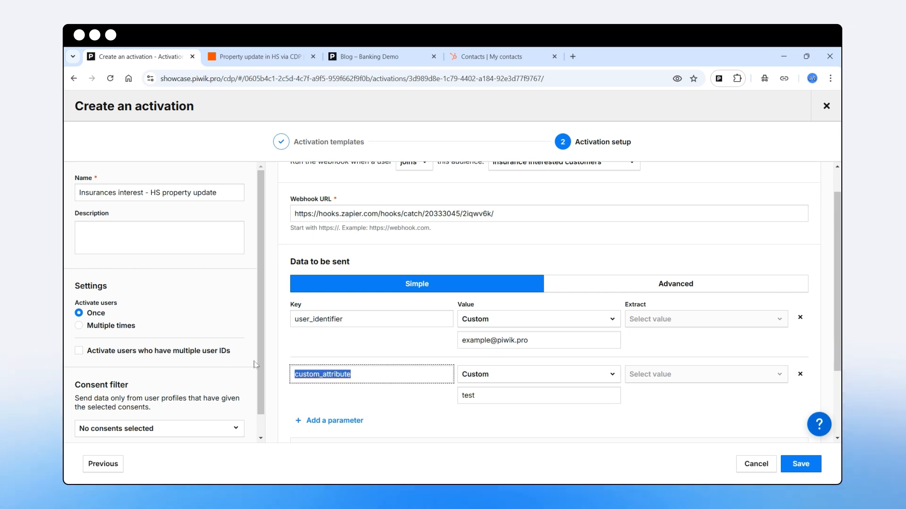
text(recent_content_interest)
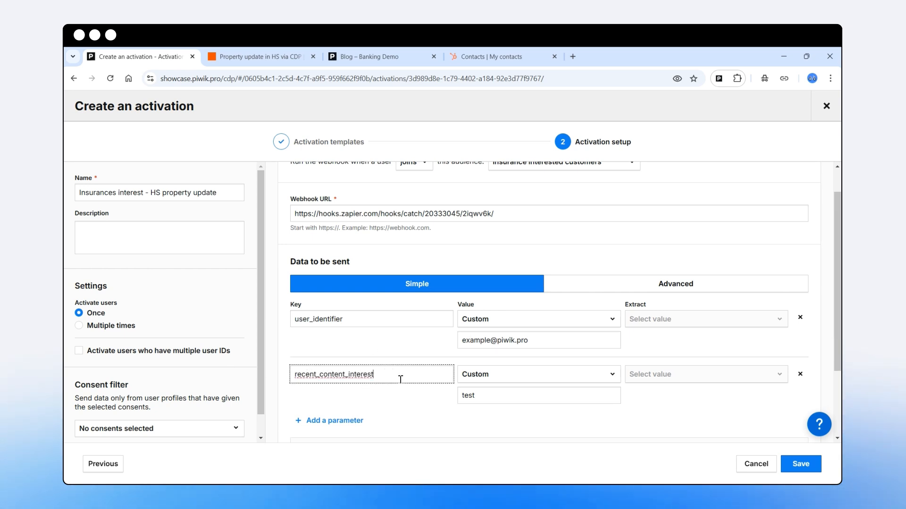
drag(478, 396, 427, 400)
text(Insurances)
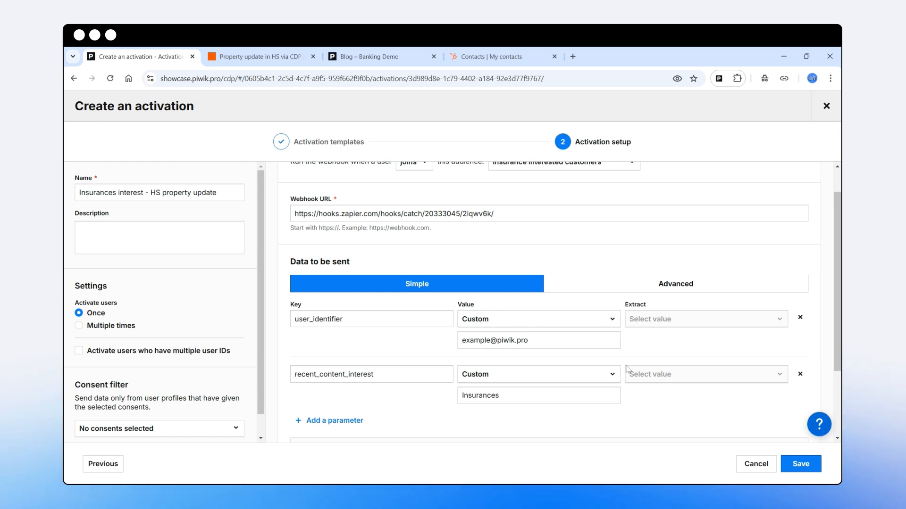
Step: Send the activation's test data, test the Catch Hook trigger in Zapier and continue with the received record
scroll(678, 378, down, 2)
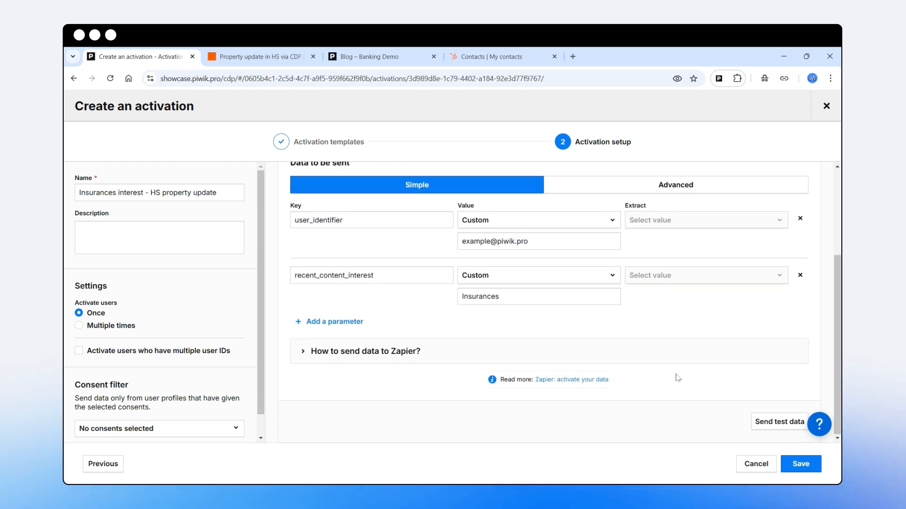
click(775, 423)
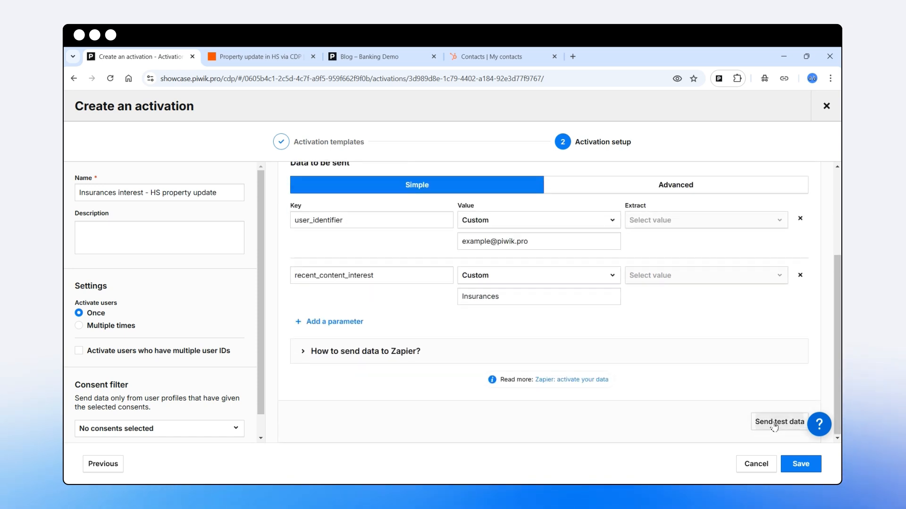
click(258, 56)
click(698, 462)
mouse_move(656, 381)
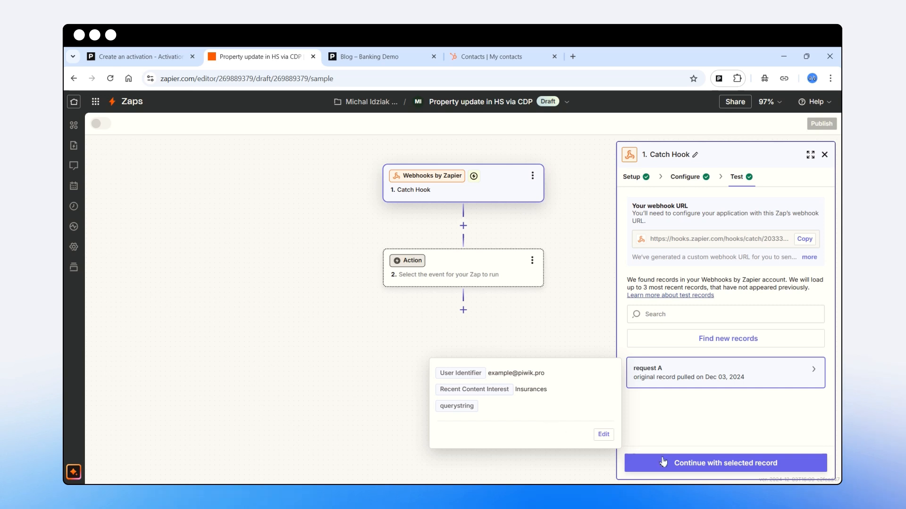
click(693, 465)
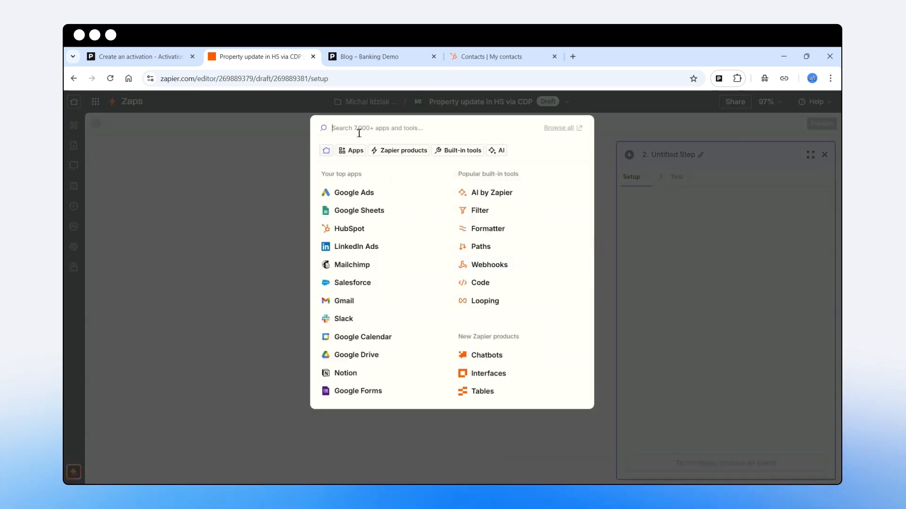
Step: Set the Zap's second step to HubSpot with the Create or Update Contact event and continue to its configuration
text(hub)
click(348, 152)
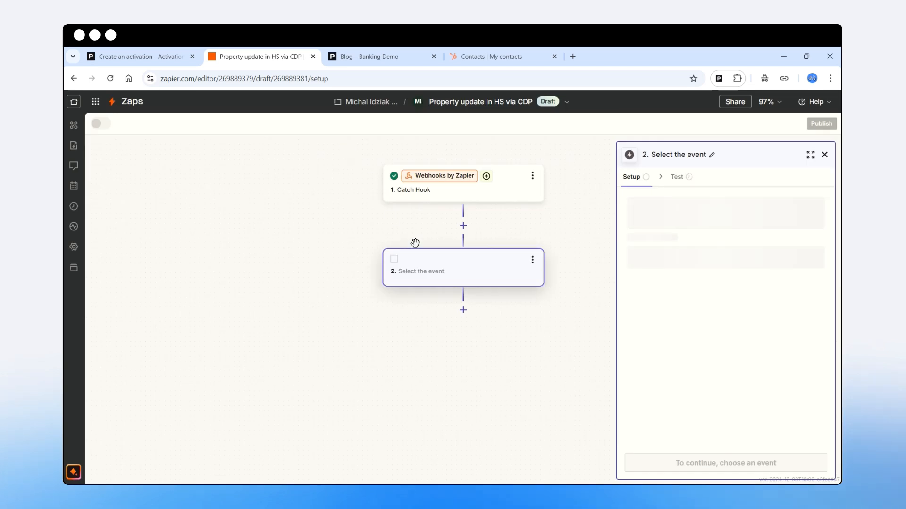
text(contact upd)
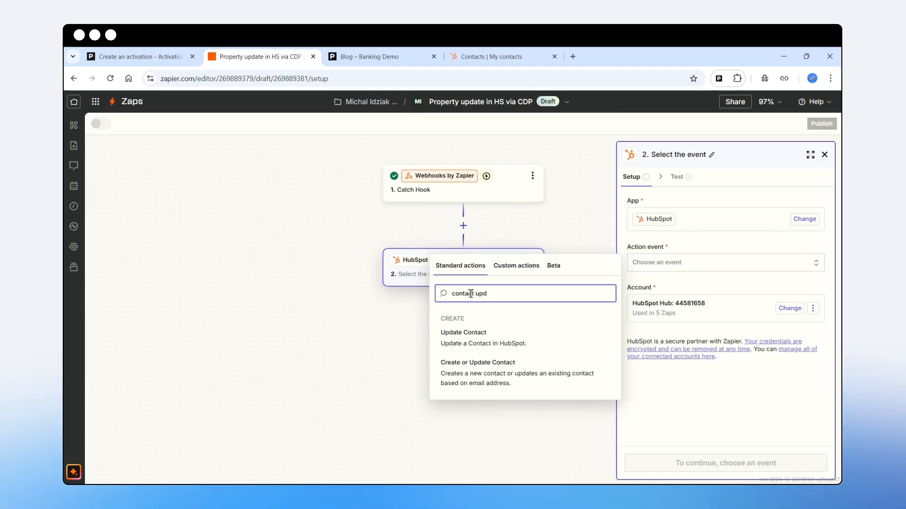
click(491, 369)
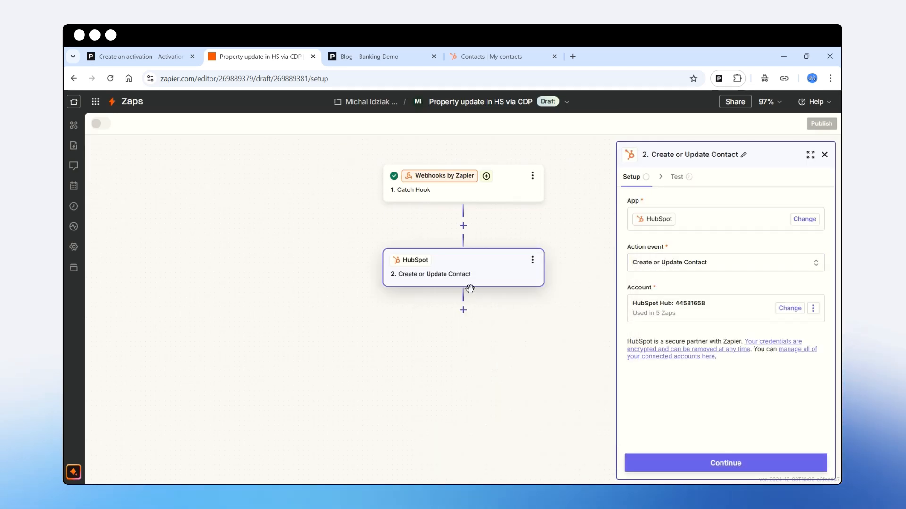
click(721, 467)
Step: Check the activation's parameters in Piwik PRO and map the HubSpot step's Contact Email to the Catch Hook's User Identifier
scroll(685, 325, down, 3)
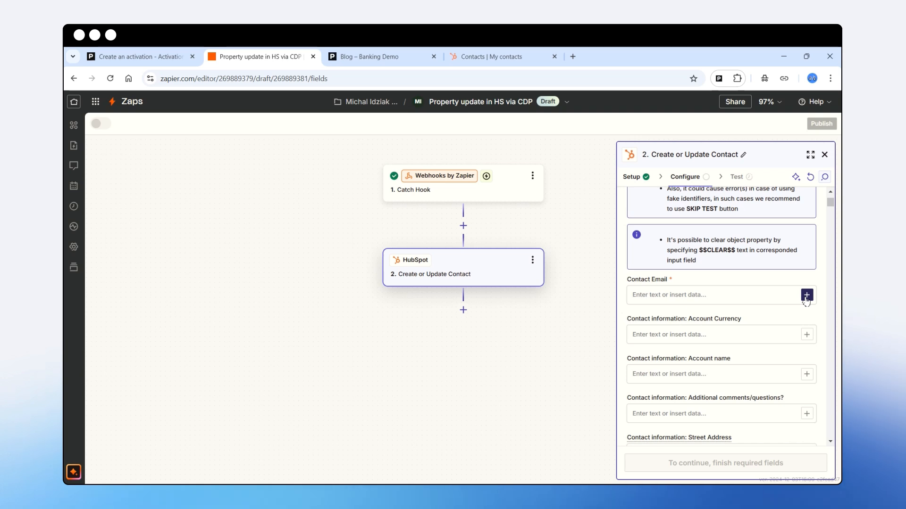
click(137, 56)
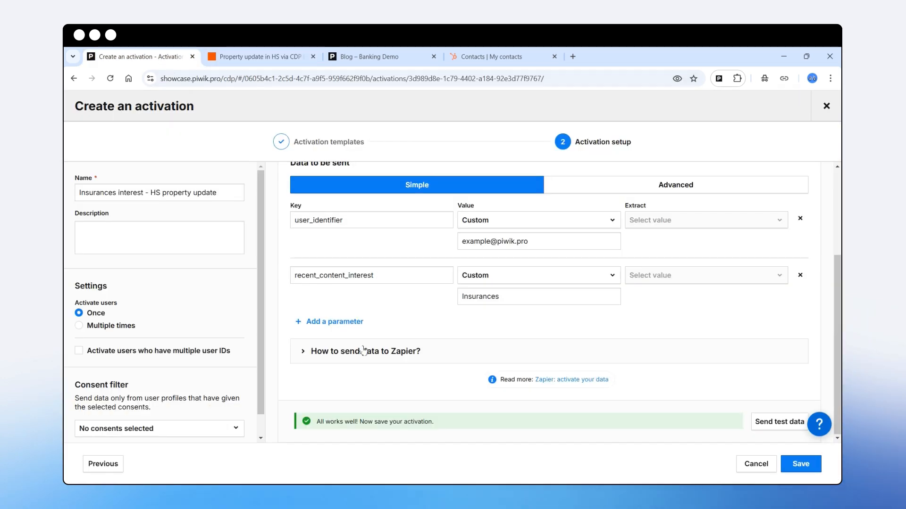
scroll(283, 253, up, 2)
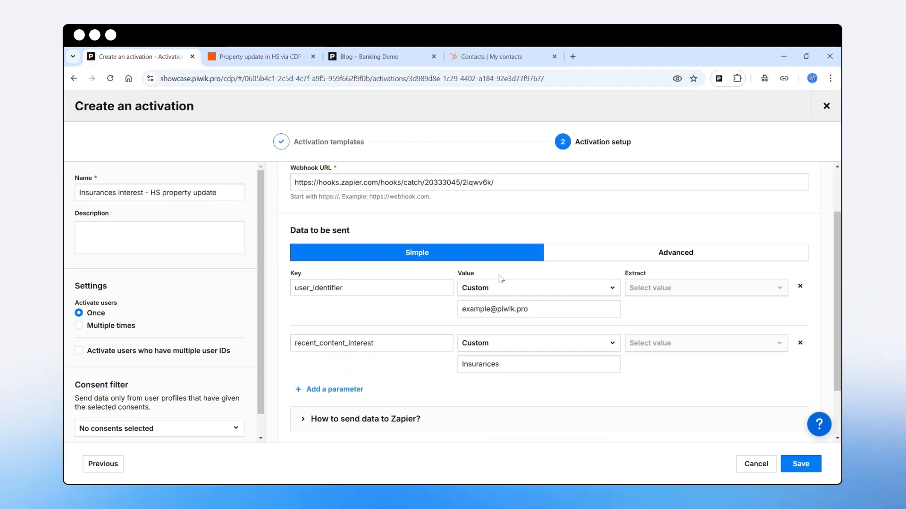
key(ctrl+Tab)
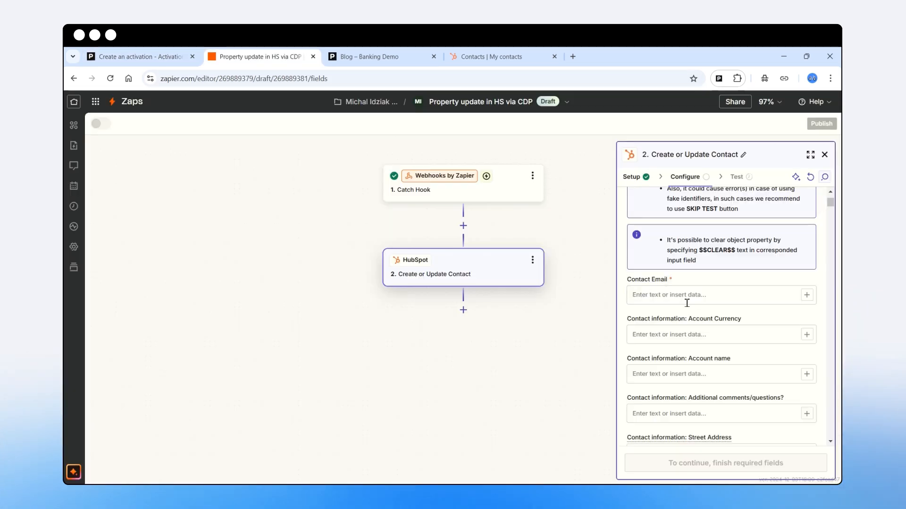
click(807, 295)
click(540, 418)
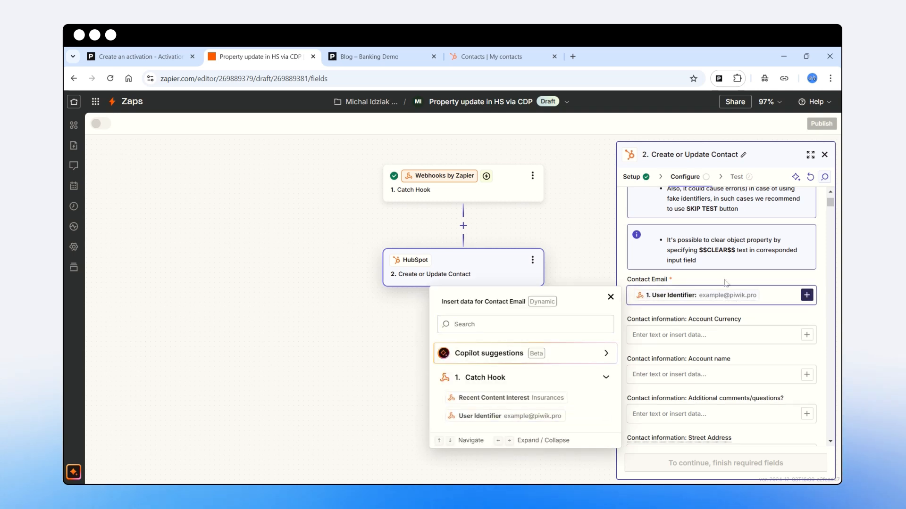
Step: Find the HubSpot step's Recent content interest field, check it against the HubSpot contact, and map it to the Catch Hook's Recent Content Interest
click(660, 214)
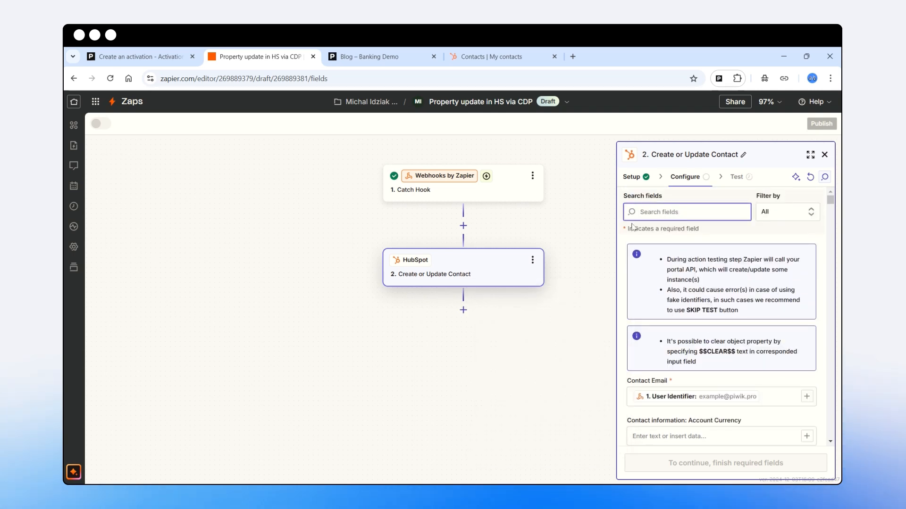
text(recen)
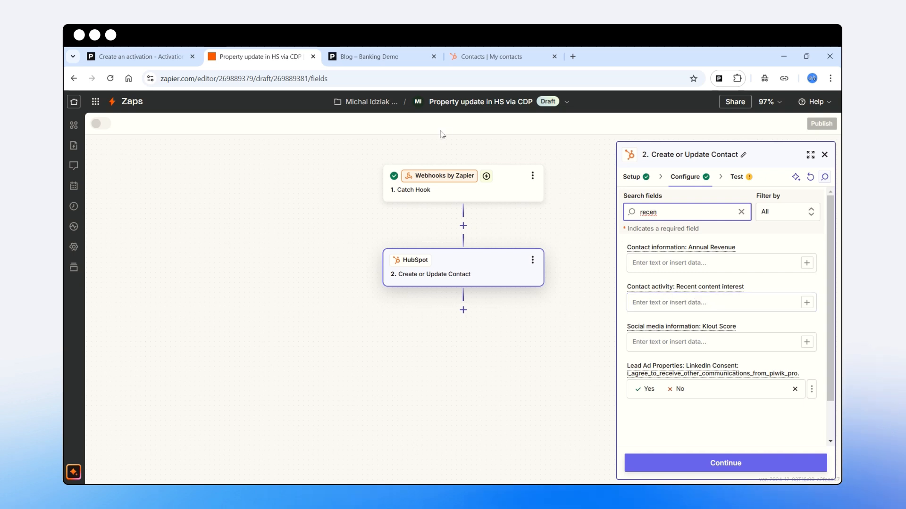
click(490, 56)
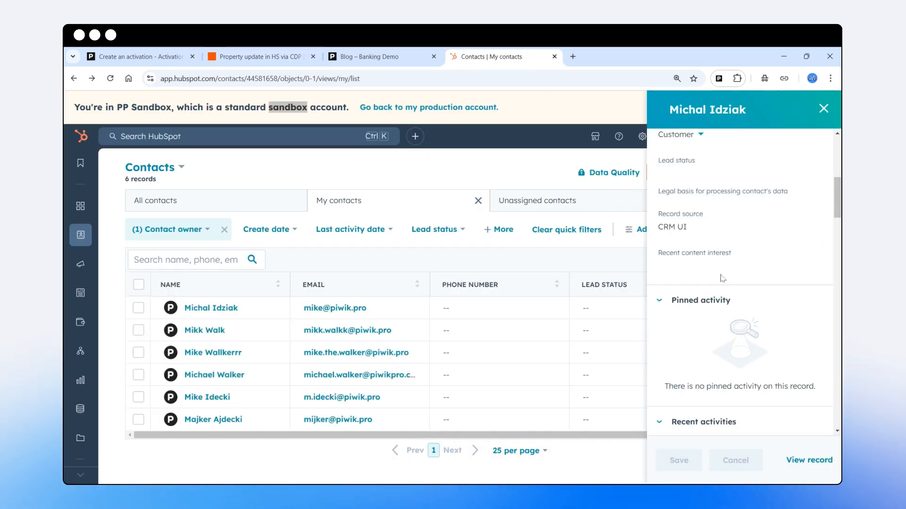
click(252, 56)
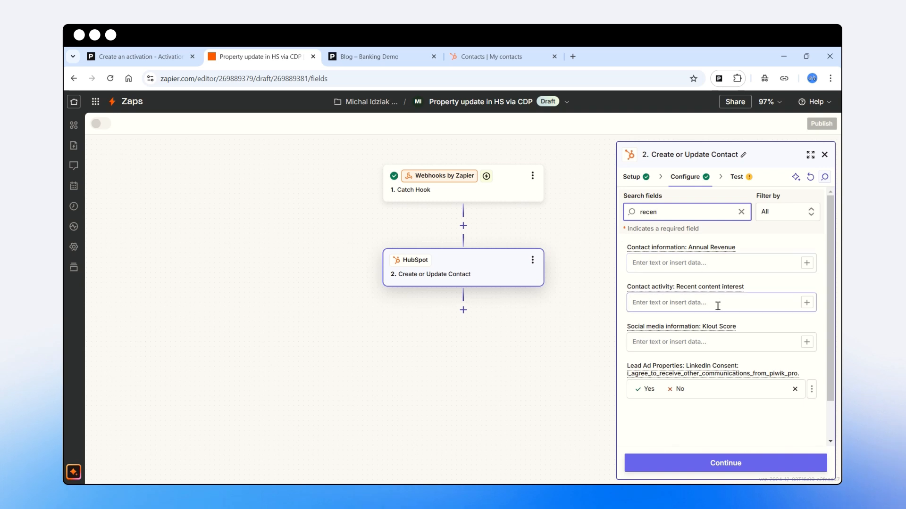
click(807, 306)
click(537, 418)
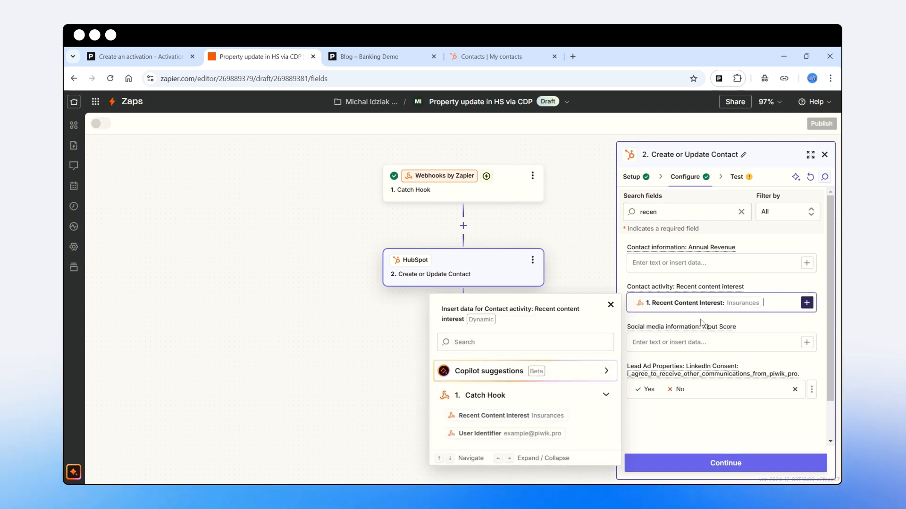
Step: Continue to the HubSpot step's test, skip it and publish the Zap
click(727, 466)
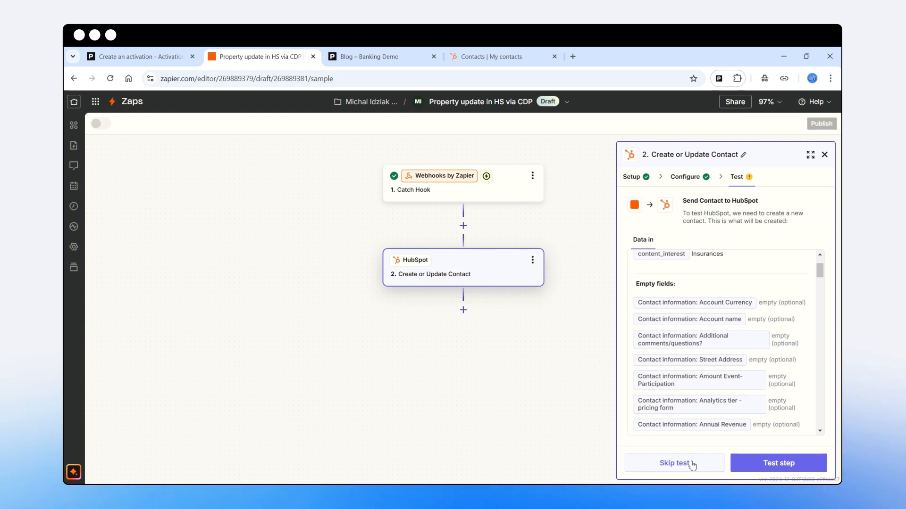
click(692, 464)
click(778, 463)
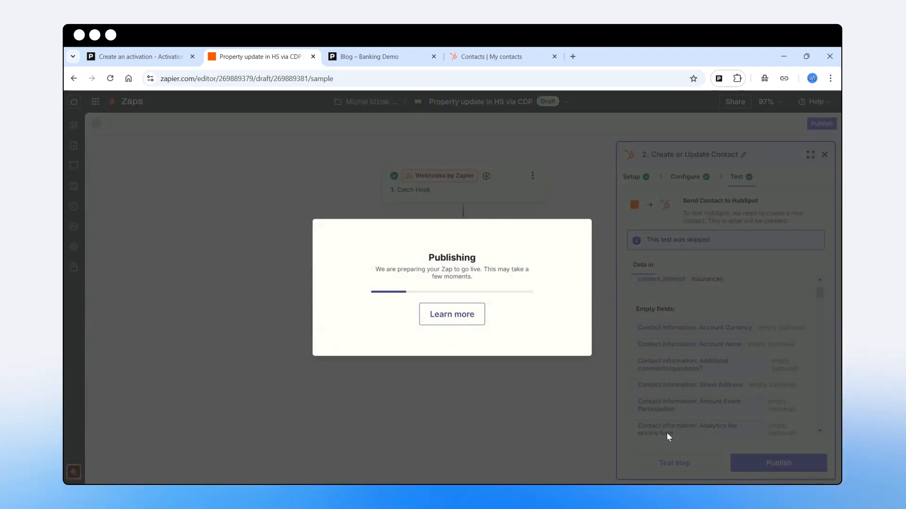
Step: In the Piwik PRO activation, set the user_identifier parameter's value to User ID and save the activation
click(137, 56)
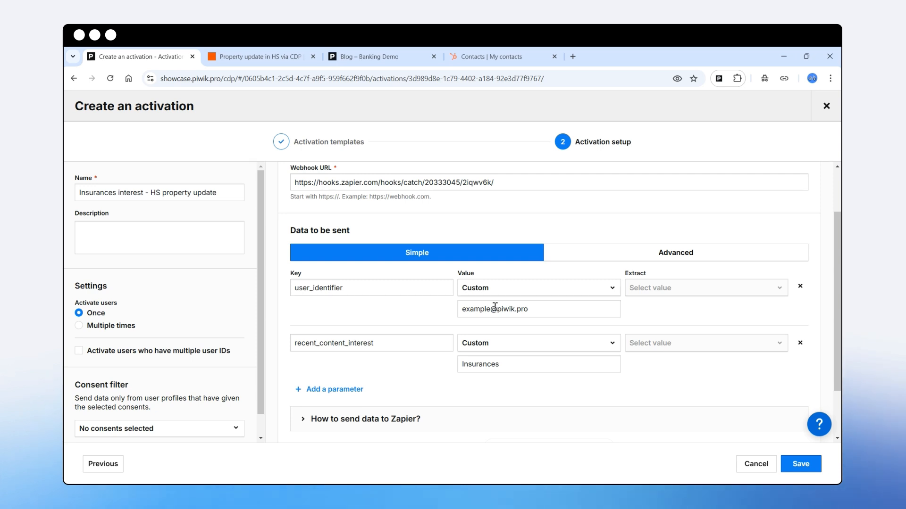
click(491, 289)
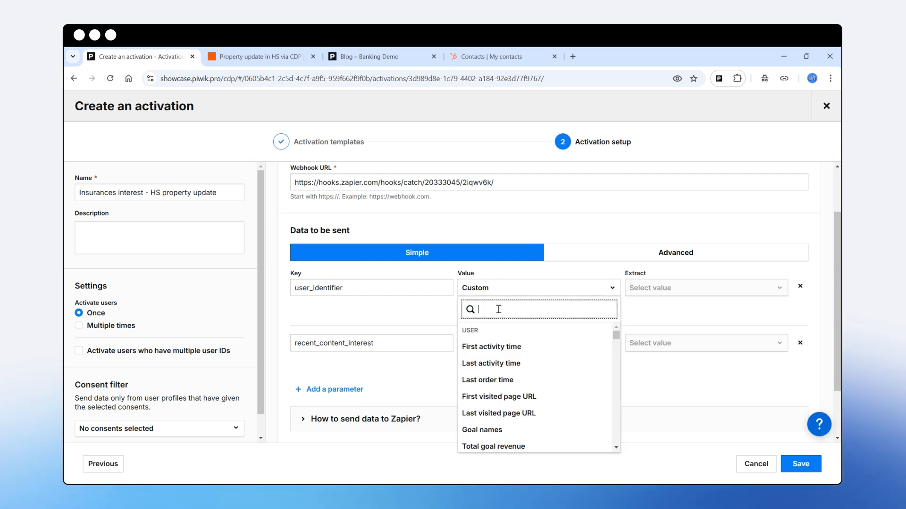
text(user)
click(477, 346)
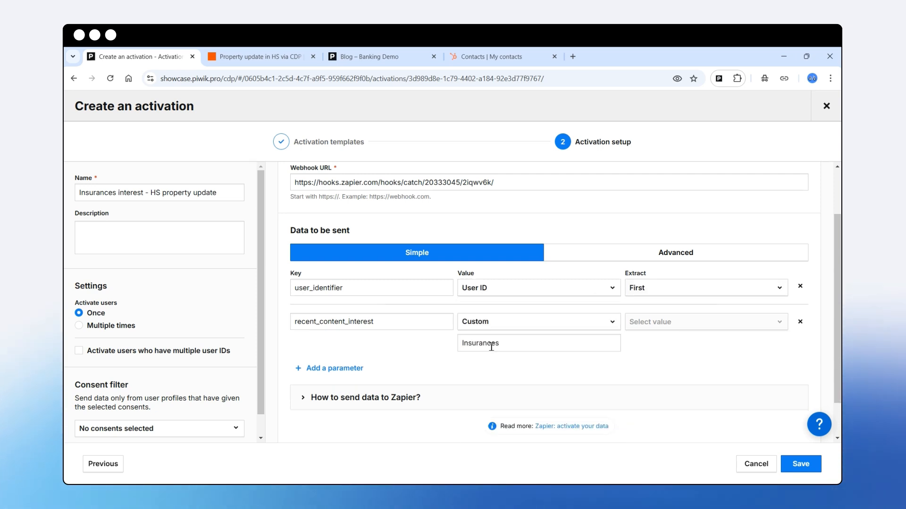
click(793, 465)
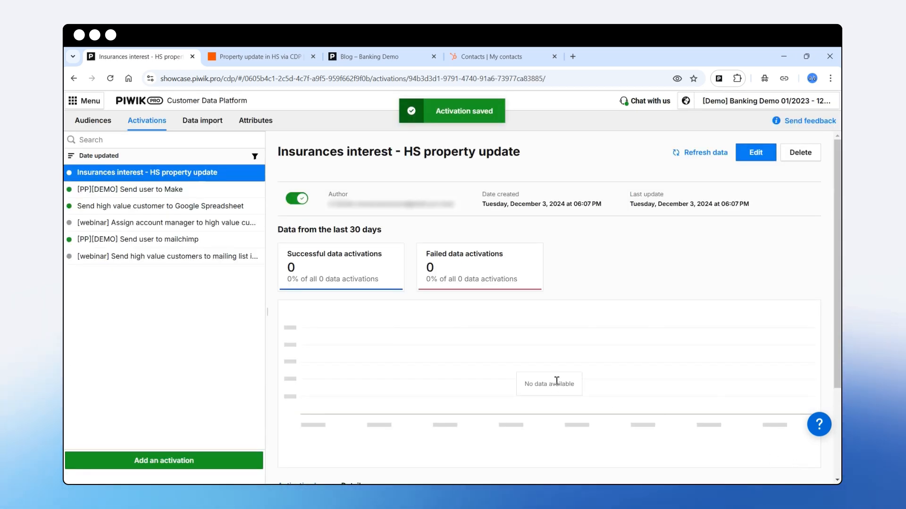
Step: Review the Insurance interested customers audience conditions against the Demo Bank login and the HubSpot contact's lifecycle stage and recent content interest
click(94, 125)
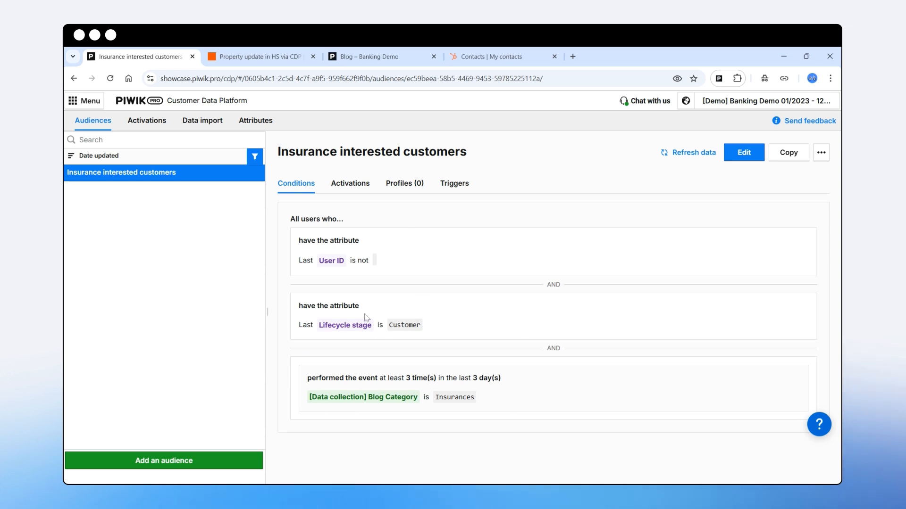
click(348, 57)
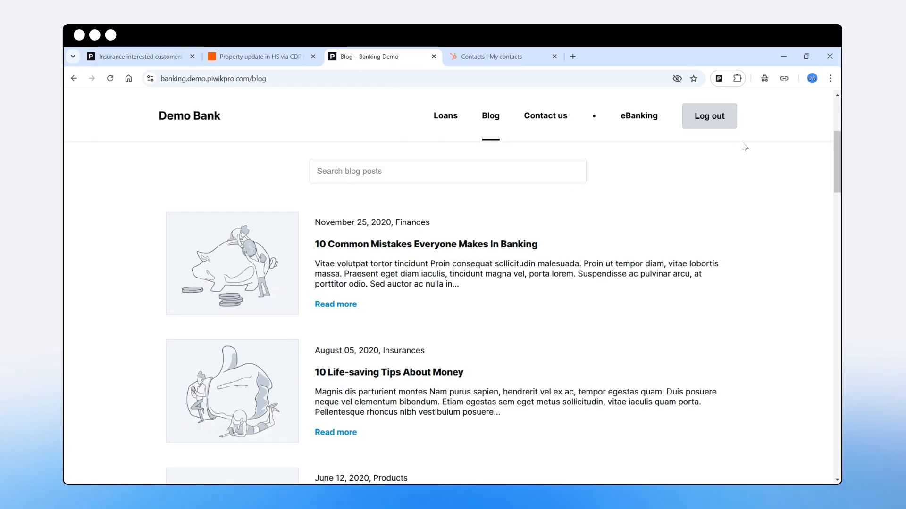
scroll(722, 192, up, 2)
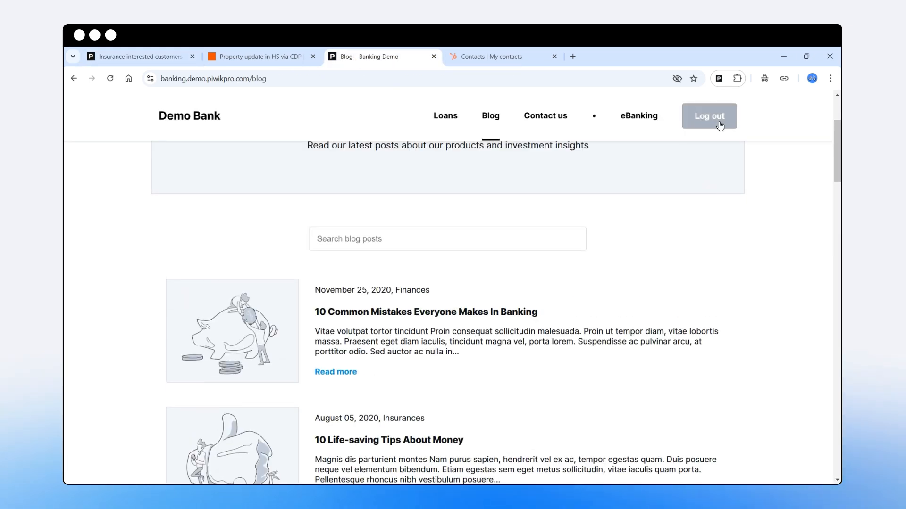
click(205, 126)
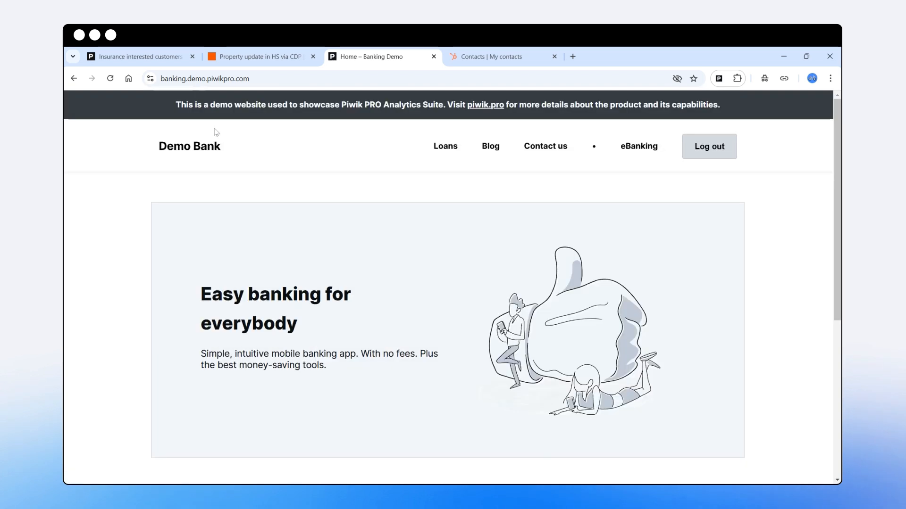
key(ctrl+1)
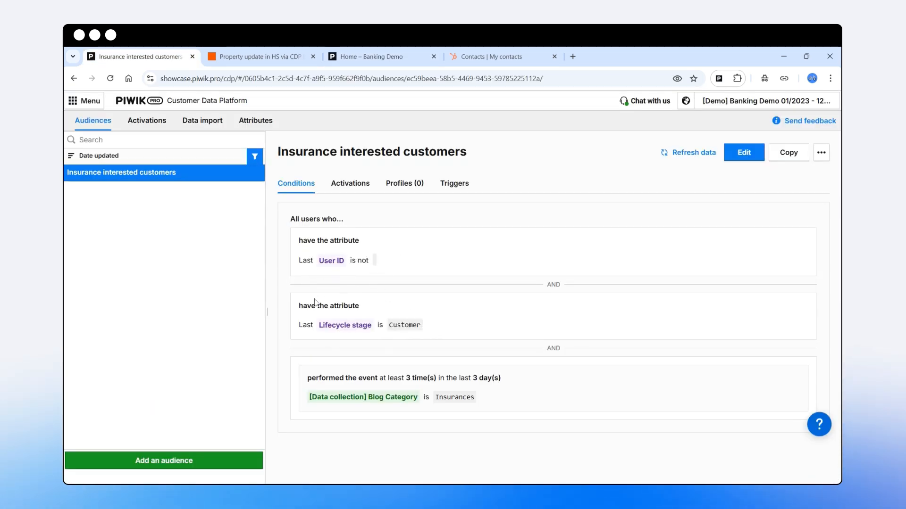
click(476, 56)
scroll(713, 274, up, 2)
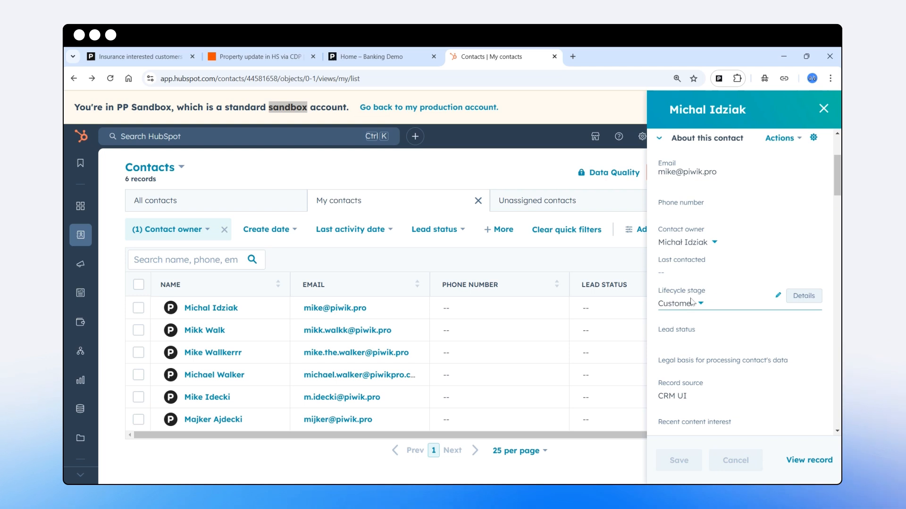
click(137, 56)
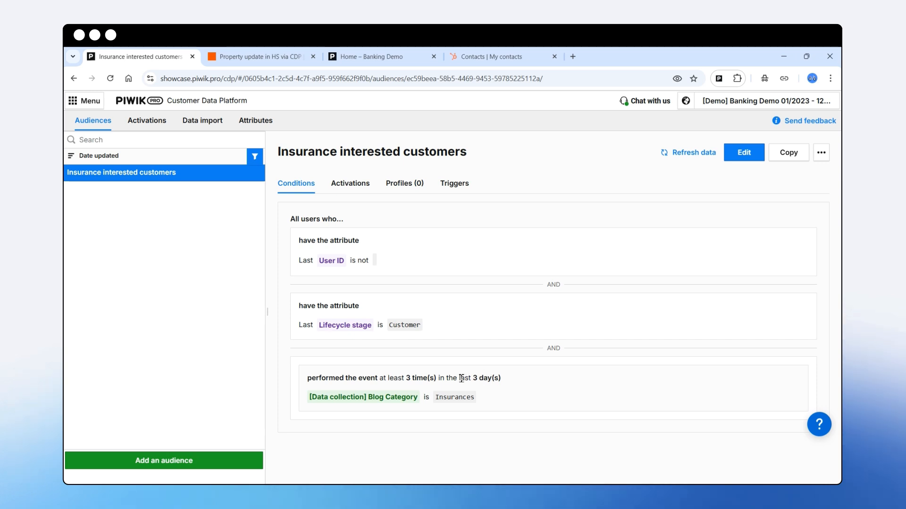
Step: Switch to the Demo Bank site and open the Insurances blog post "10 Life-saving Tips About Money"
click(380, 57)
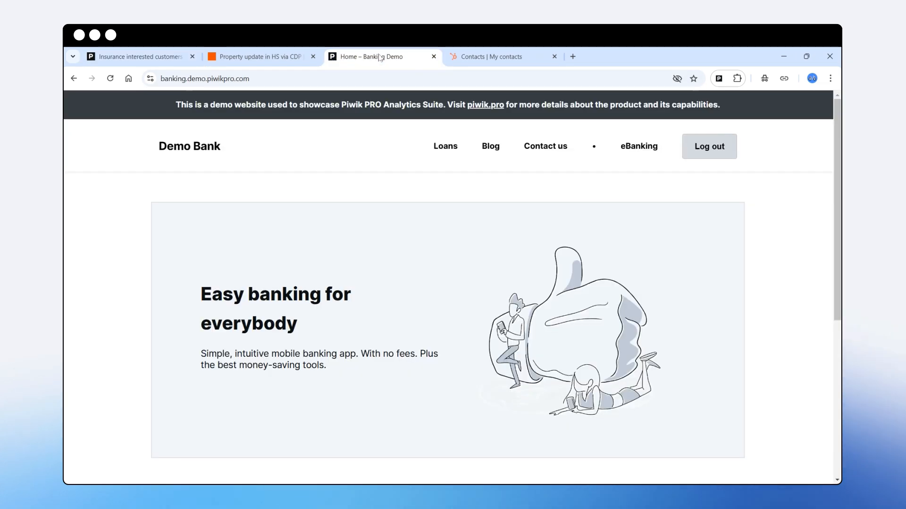
click(492, 146)
scroll(412, 310, down, 5)
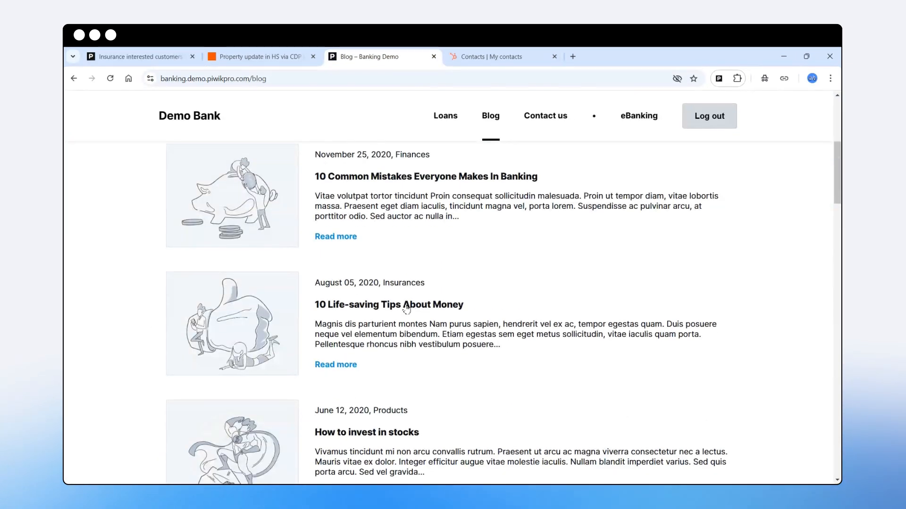
click(411, 309)
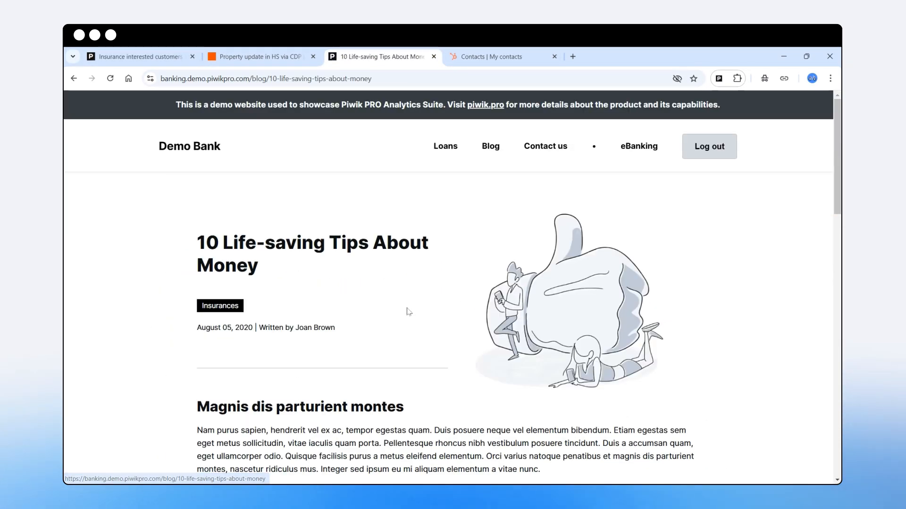
Step: Open the Insurances blog post "You Can Thank Us Later - 10 Reasons To Stop Thinking About Money" and reload the page
click(491, 150)
scroll(479, 222, down, 3)
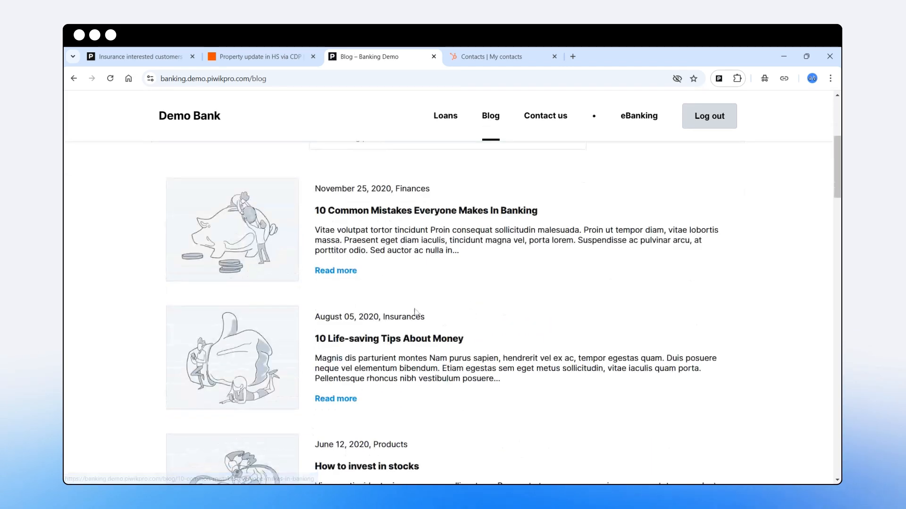
scroll(414, 312, down, 8)
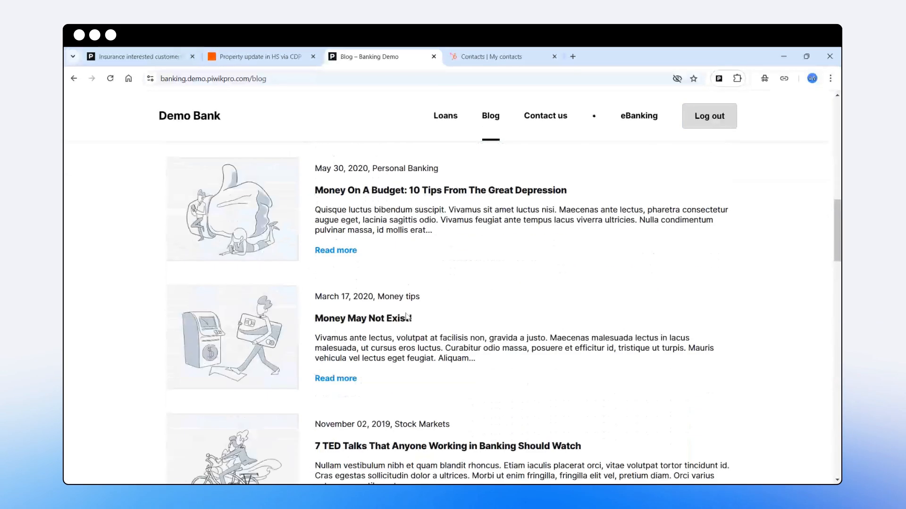
scroll(406, 317, down, 5)
click(402, 337)
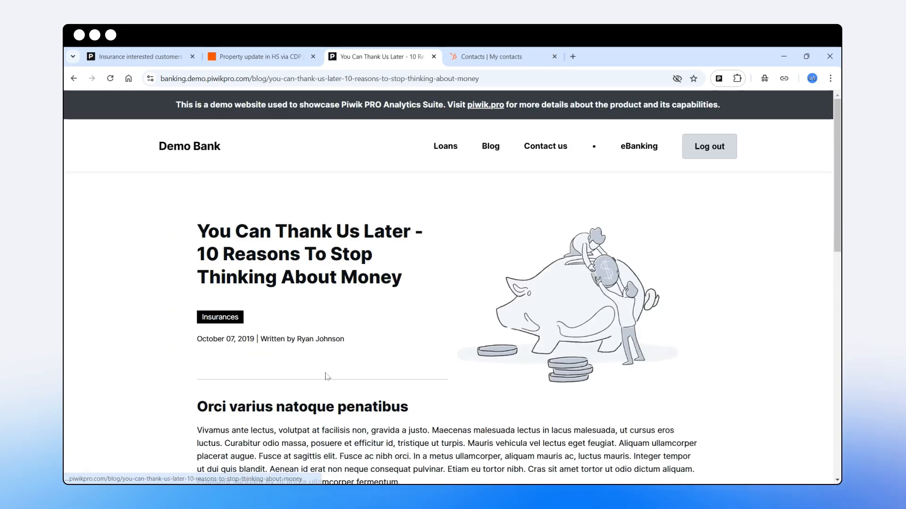
click(111, 79)
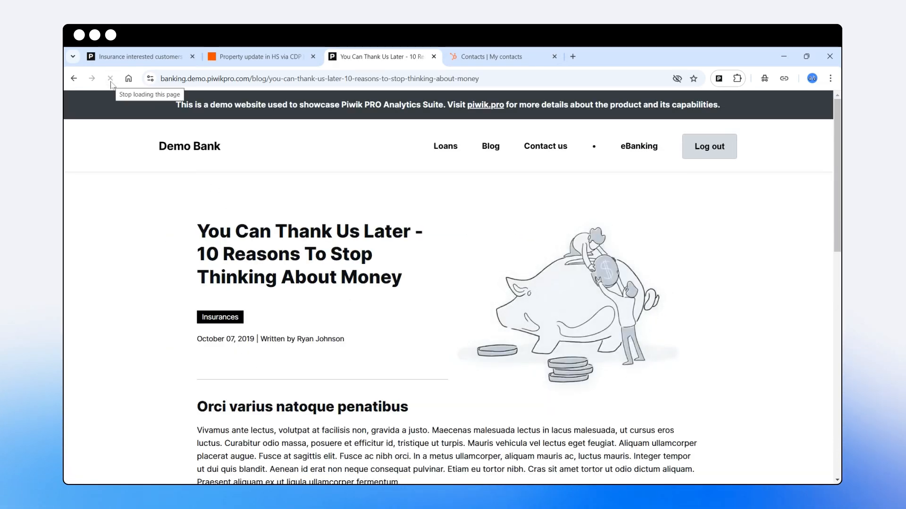
Step: Recheck the audience conditions in Piwik PRO and revisit the Demo Bank blog post "10 Life-saving Tips About Money"
click(134, 57)
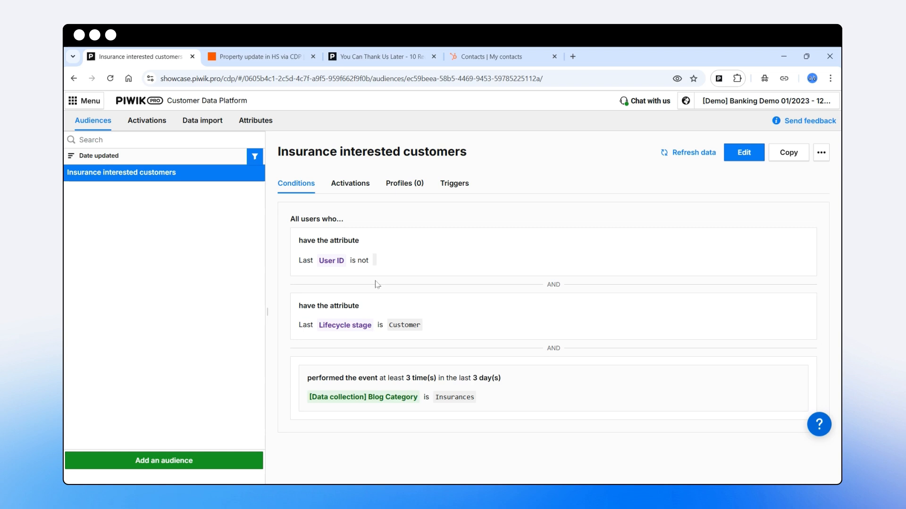
click(368, 57)
click(490, 146)
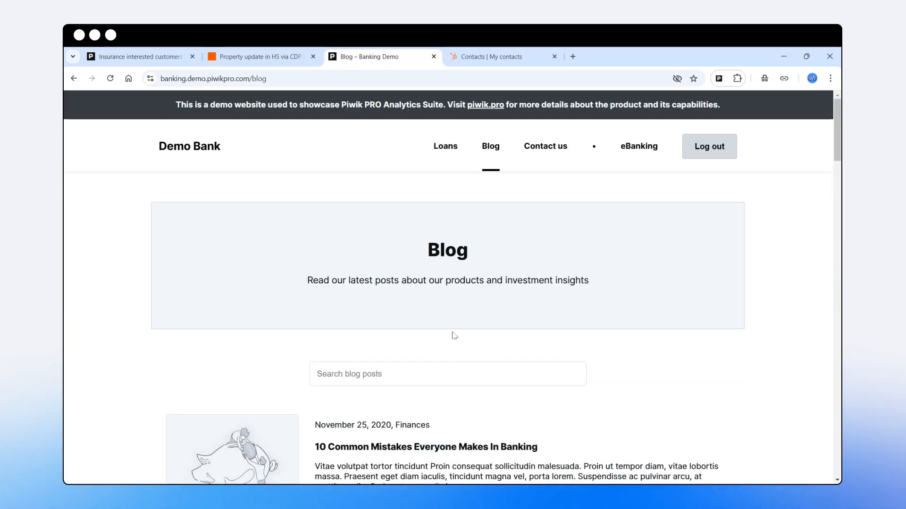
scroll(453, 335, down, 5)
click(399, 343)
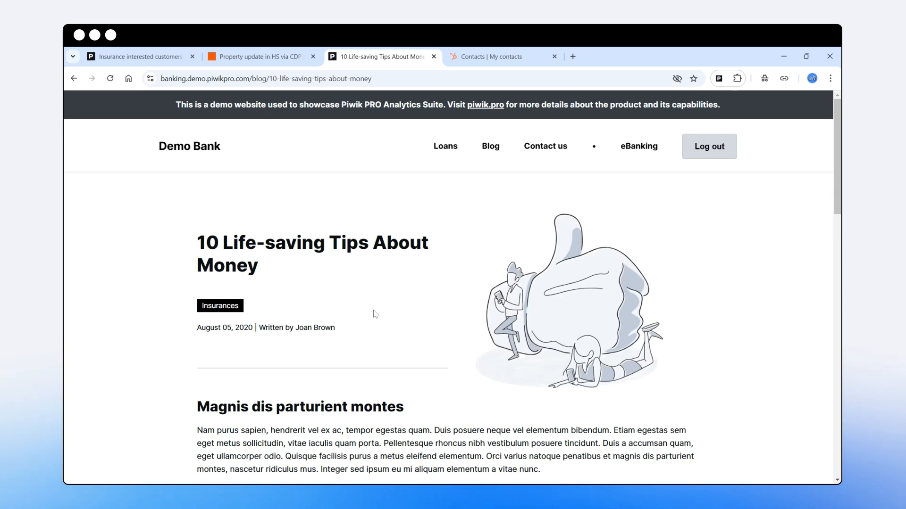
Step: Refresh the Insurance interested customers audience data in Piwik PRO and open the user profile that joined it
click(155, 58)
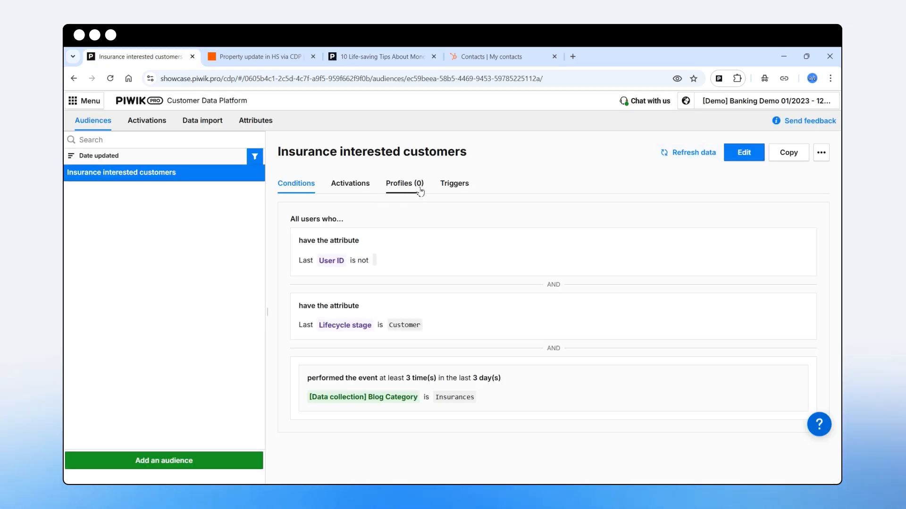
click(691, 156)
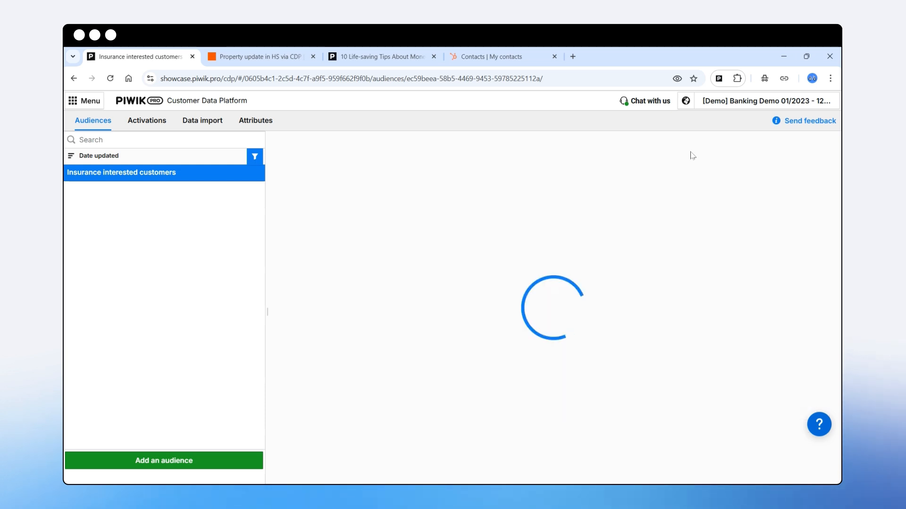
click(404, 187)
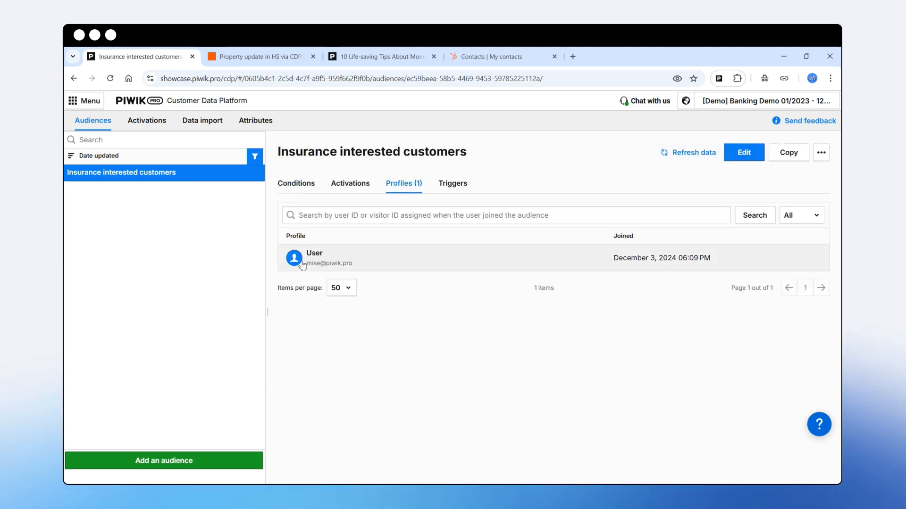
click(329, 267)
Step: Examine the unique values of the Content interest (CDP list) dimension in the user profile, and return to the profile's overview
scroll(333, 344, down, 5)
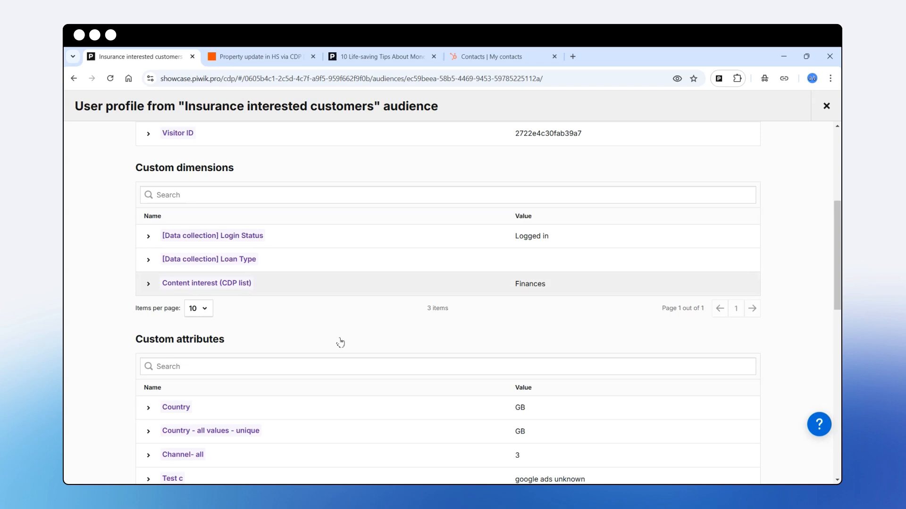
click(150, 284)
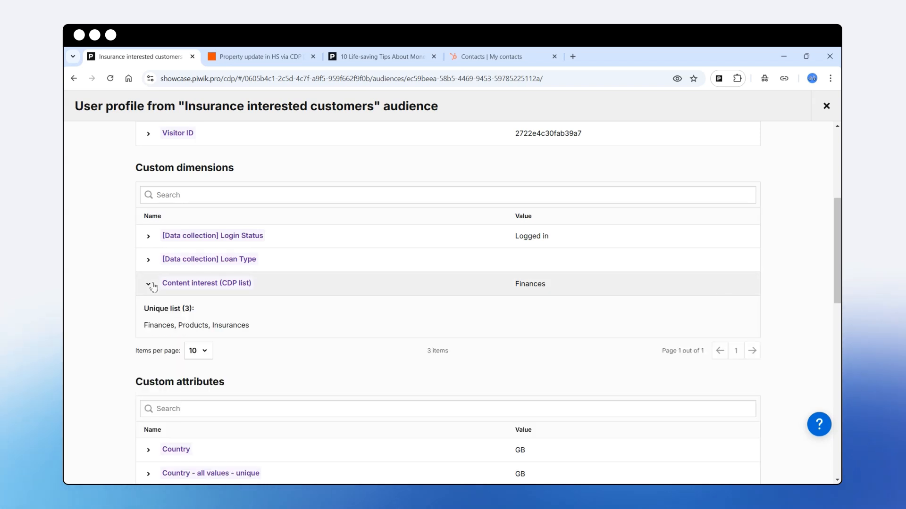
double_click(216, 330)
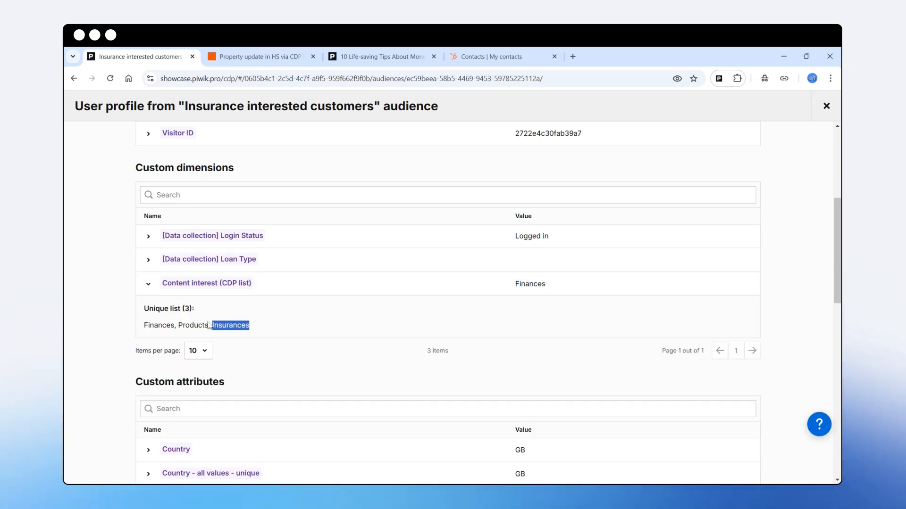
click(150, 286)
scroll(229, 295, up, 5)
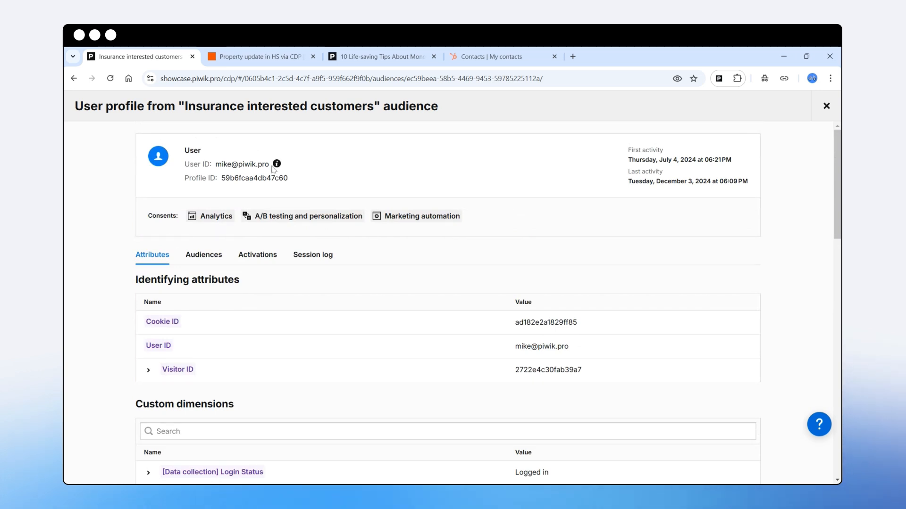
Step: Close the user profile, switch to HubSpot, reload the contacts and check the test contact's Recent content interest property
click(832, 116)
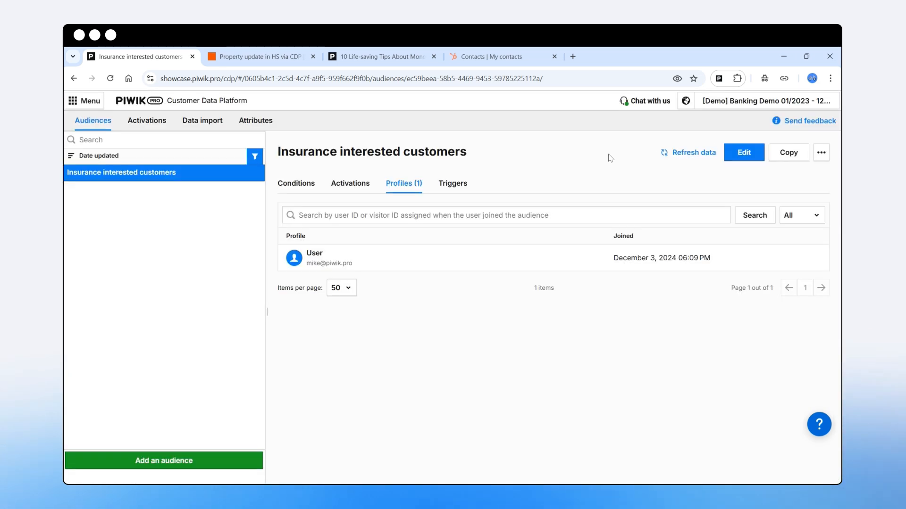
click(490, 60)
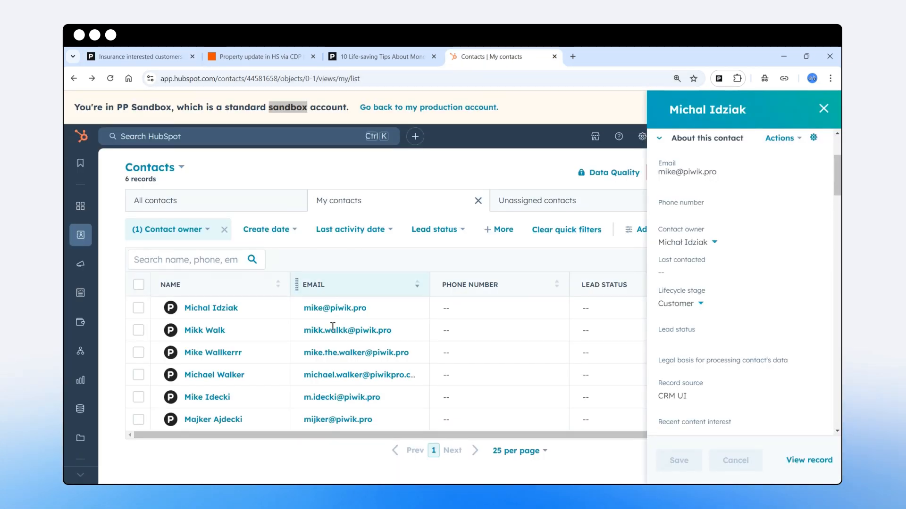
click(111, 78)
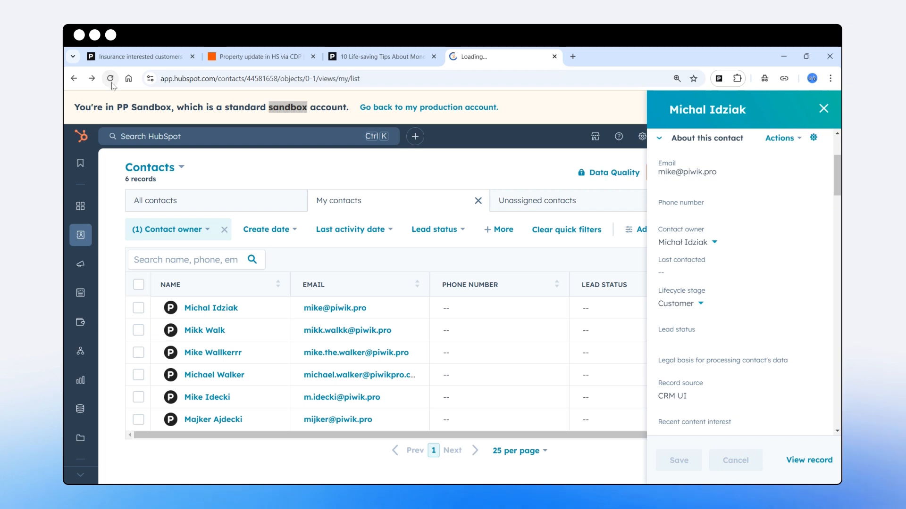
click(243, 275)
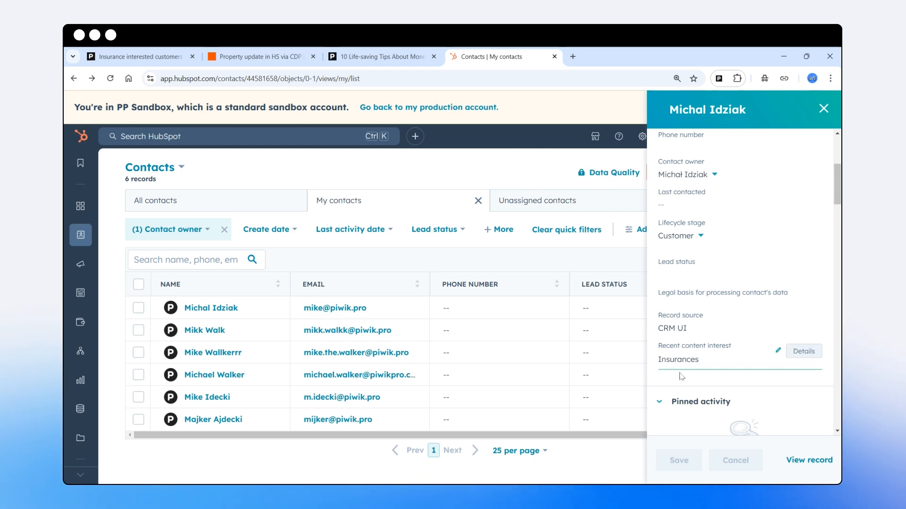
Step: Inspect the raw data of the logged activation for "Insurances interest - HS property update" in Piwik PRO, and return to the audiences
click(157, 54)
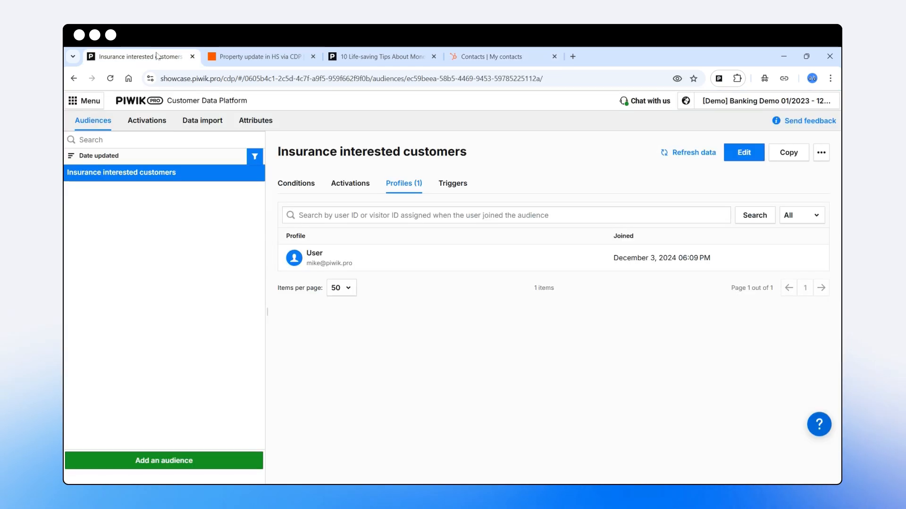
click(153, 124)
scroll(466, 414, down, 4)
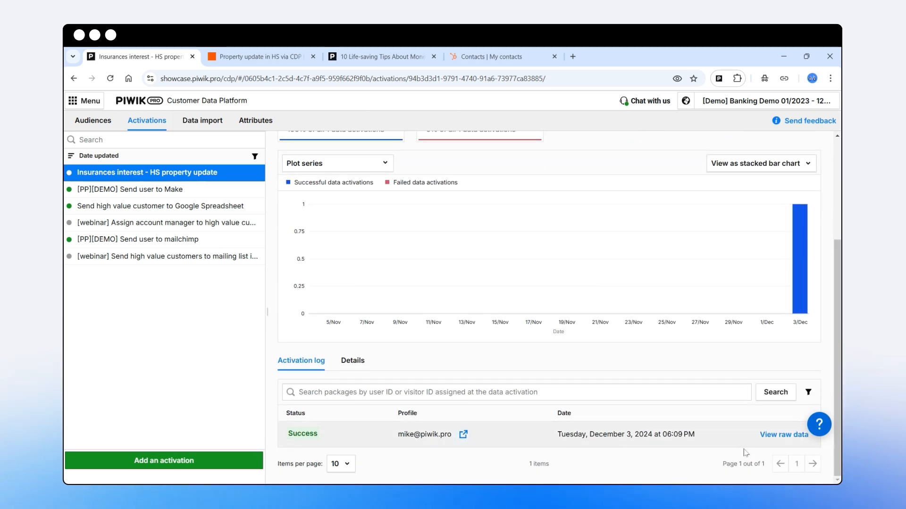
click(784, 435)
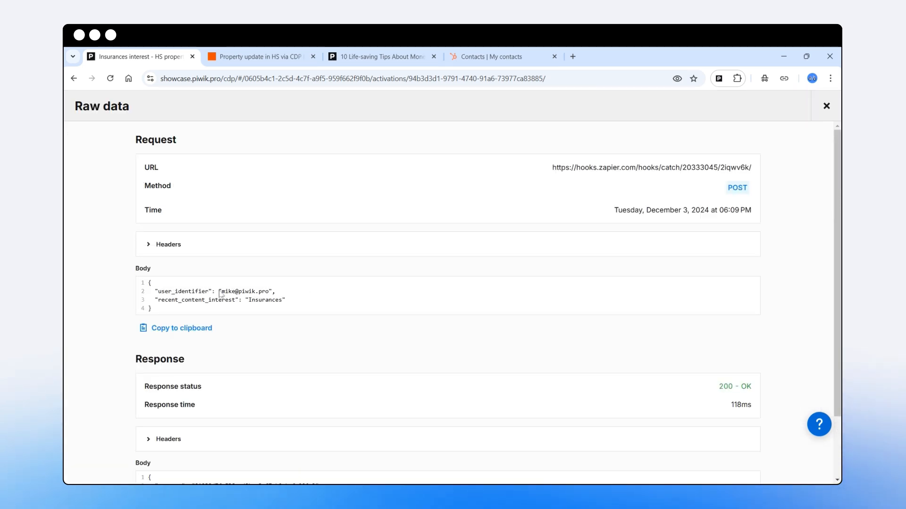
key(Escape)
scroll(466, 307, up, 4)
click(94, 122)
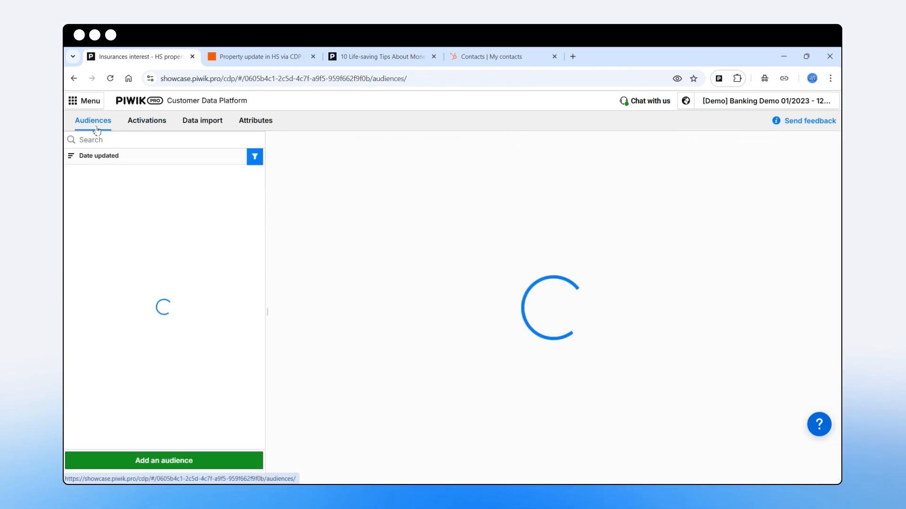